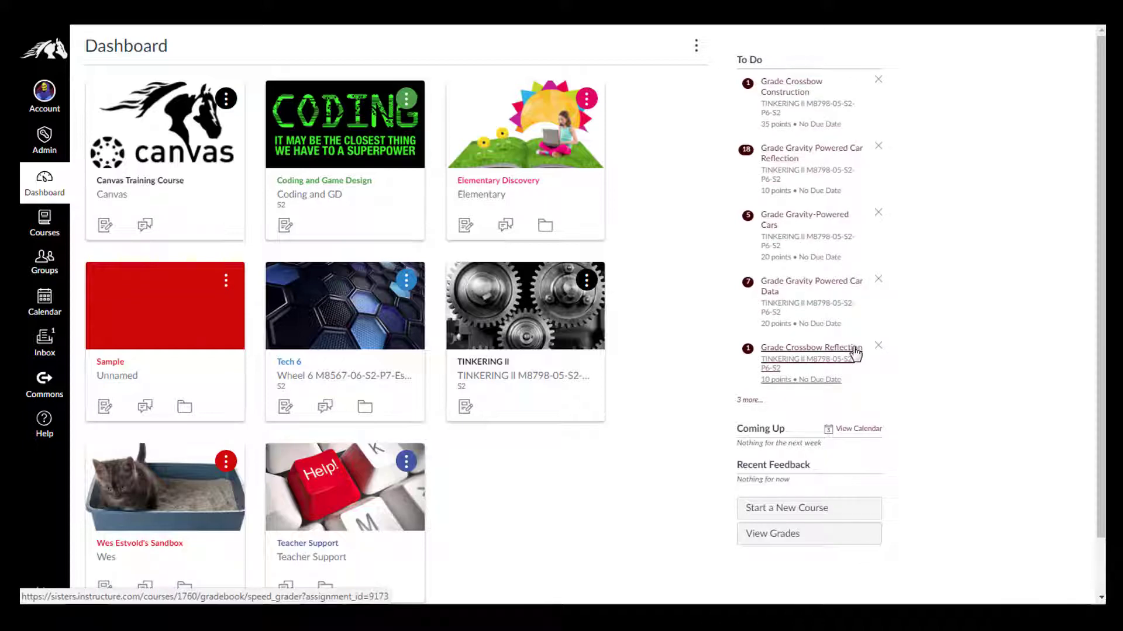
Expand the full To Do list, open the Crossbow Construction assignment for grading and display its rubric.
left_click(750, 401)
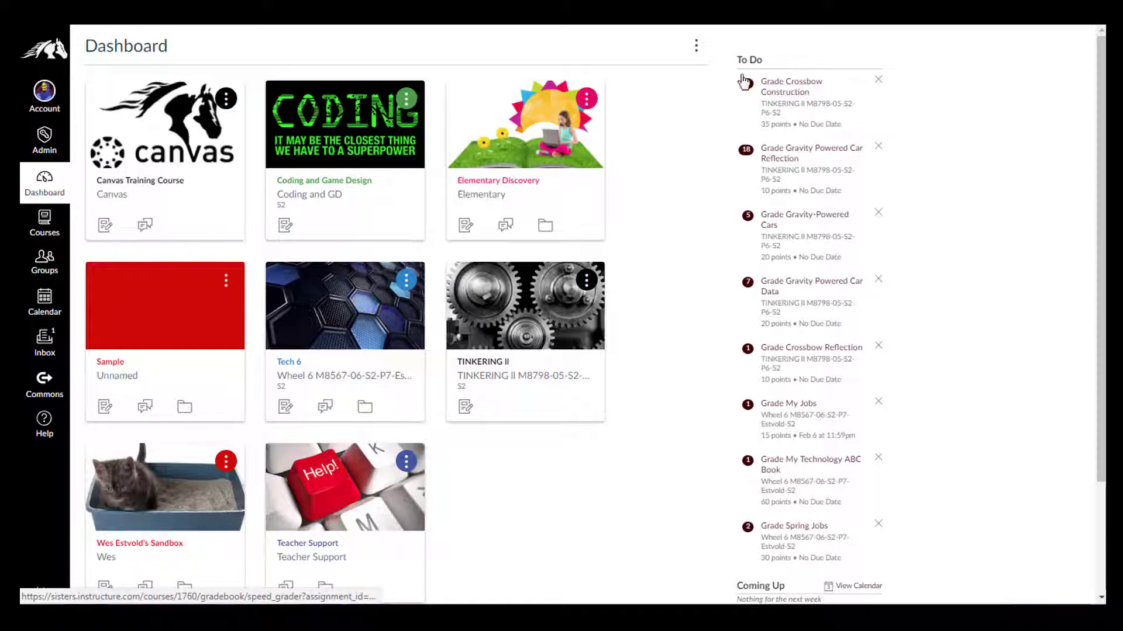
left_click(785, 96)
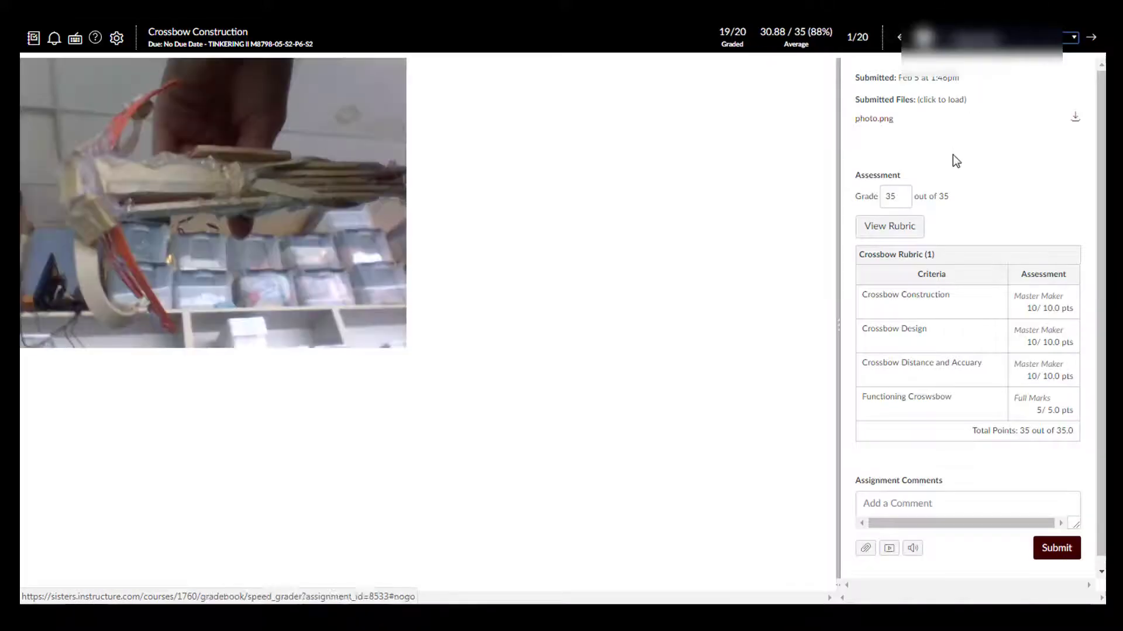
left_click(909, 230)
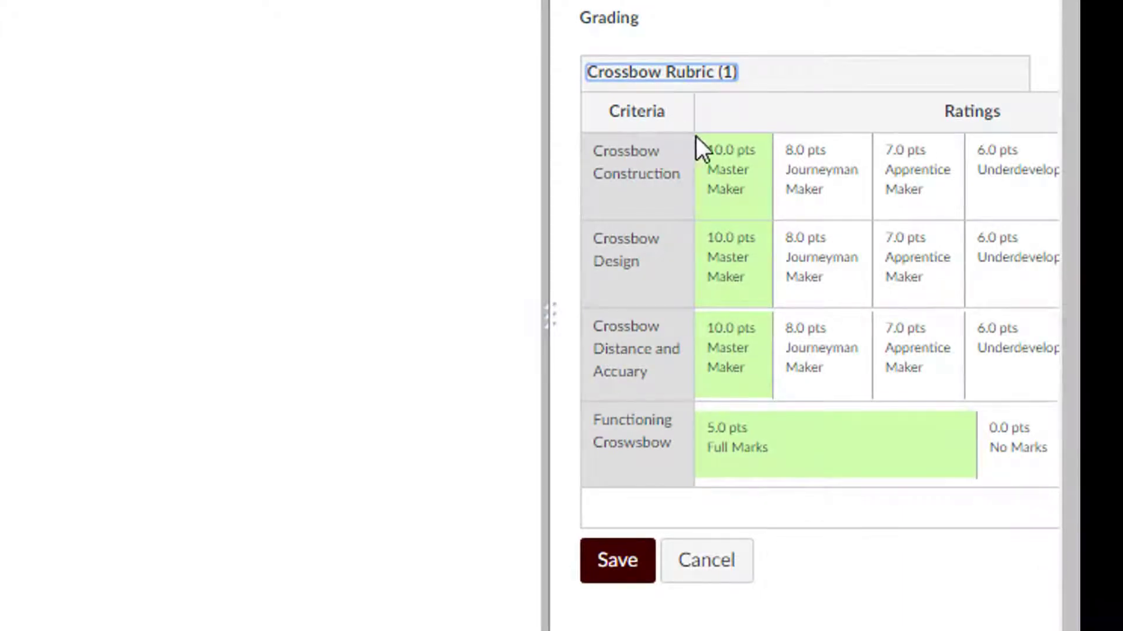
Try different ratings for Crossbow Construction and Crossbow Design, settle on Master Maker at 10 points for both, and save the rubric.
left_click(824, 190)
left_click(923, 193)
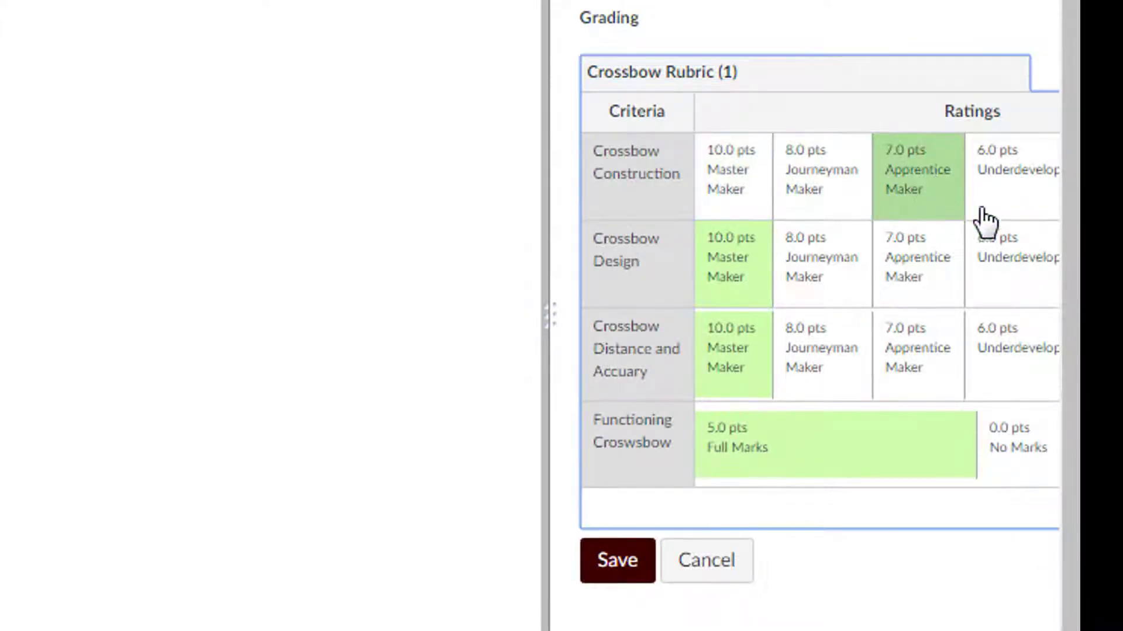
left_click(989, 211)
left_click(1002, 244)
left_click(922, 288)
left_click(786, 280)
left_click(746, 240)
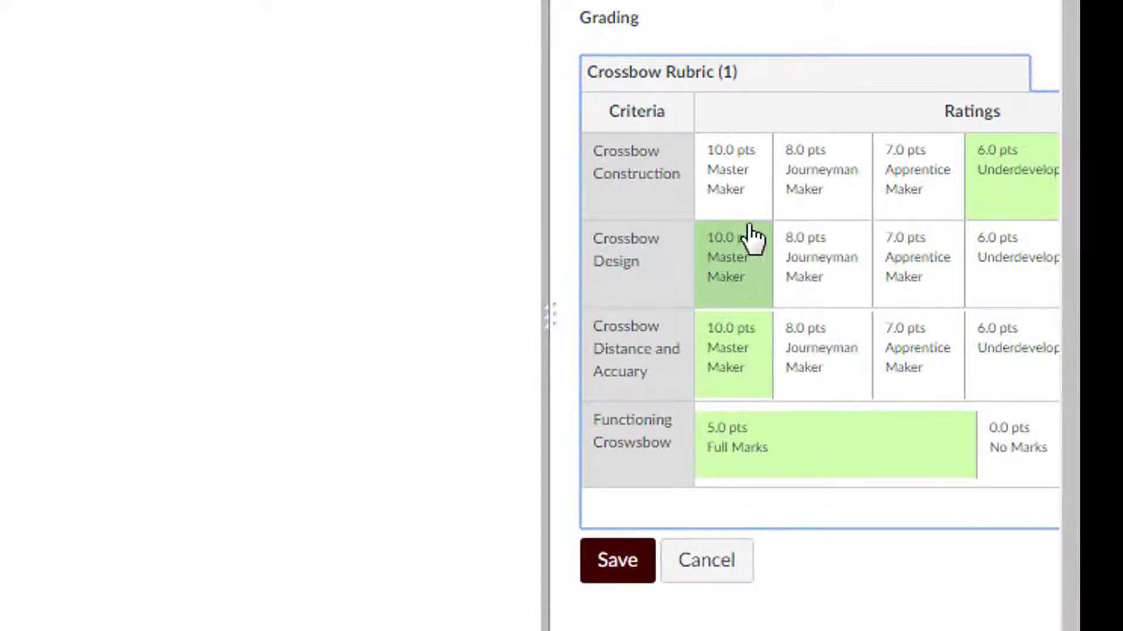
left_click(741, 186)
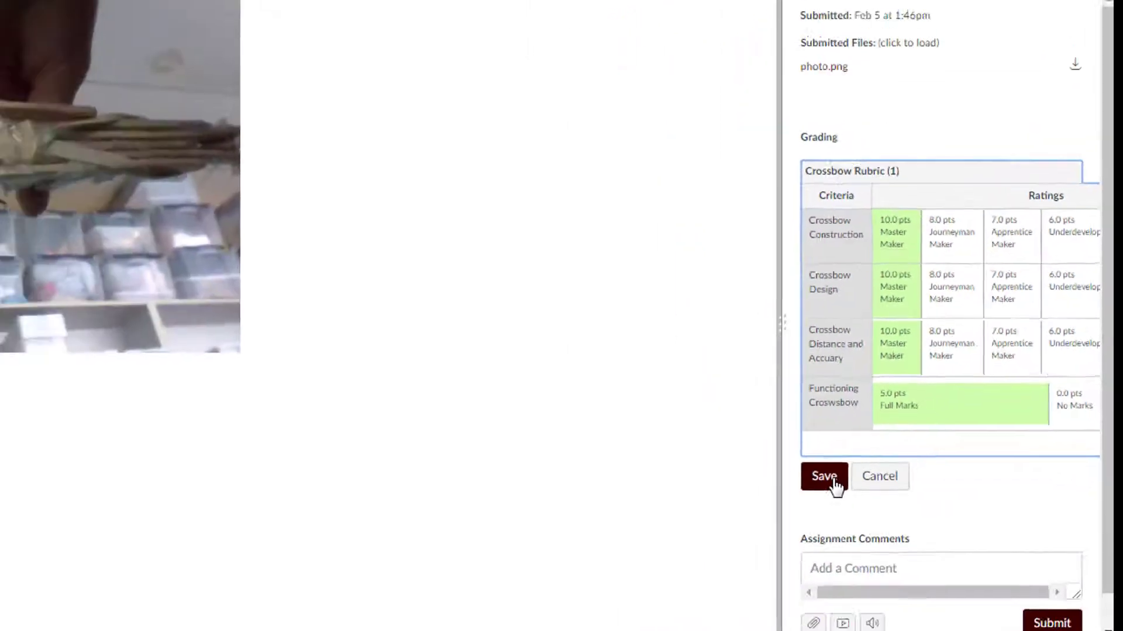
left_click(634, 561)
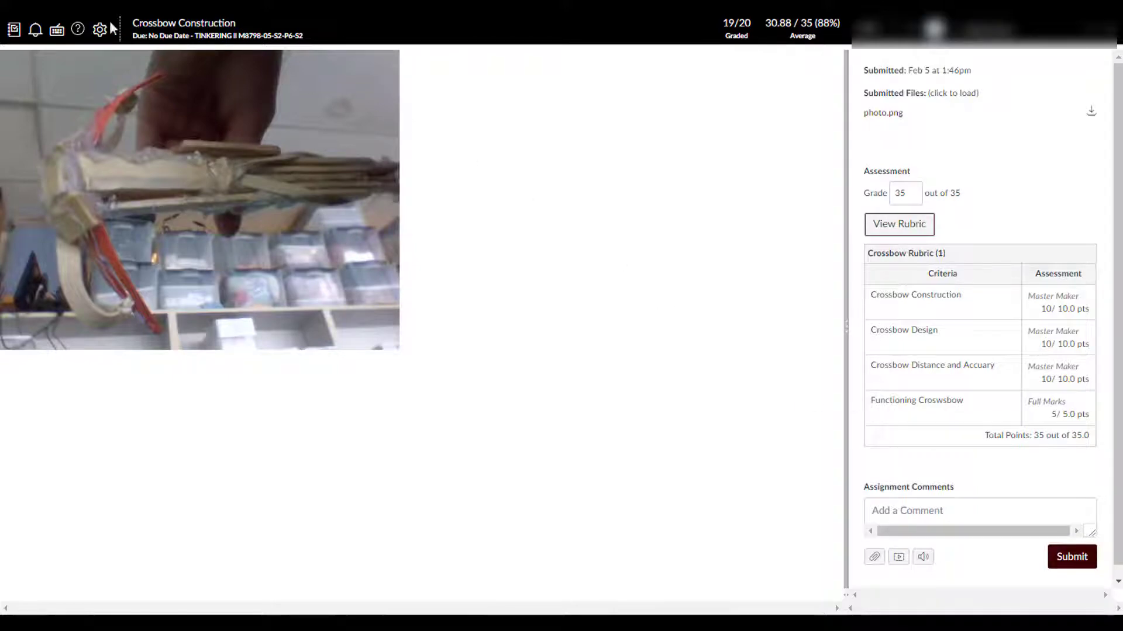
Return to the dashboard, open Gravity Powered Car Reflection for grading and view the submission Copy of Gravity Powered Car Reflection.docx.
left_click(54, 6)
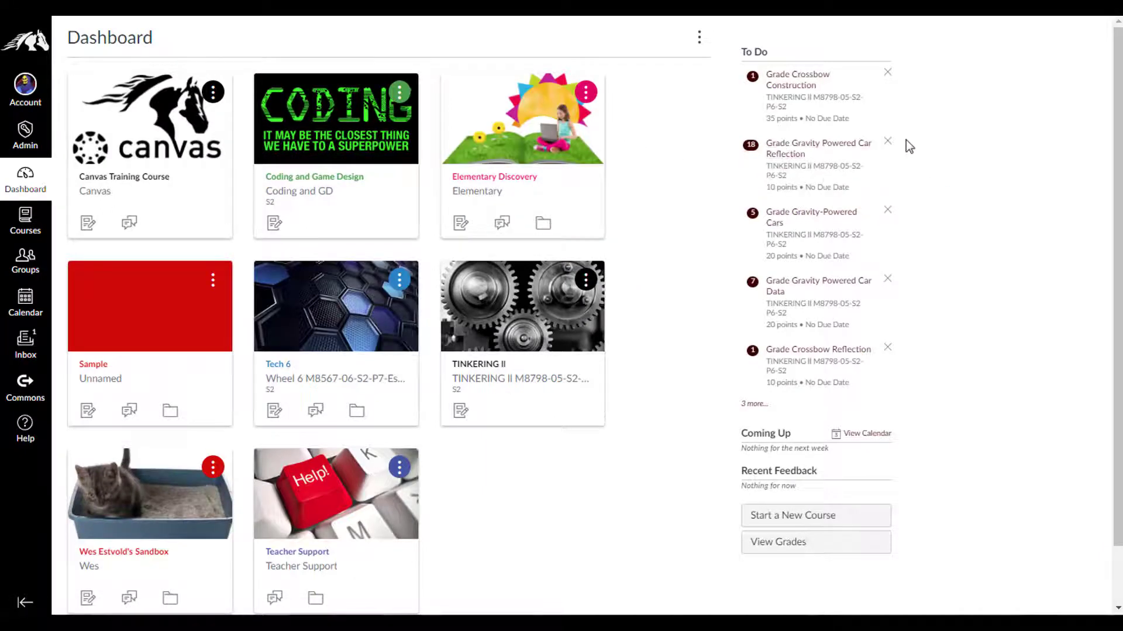
left_click(799, 149)
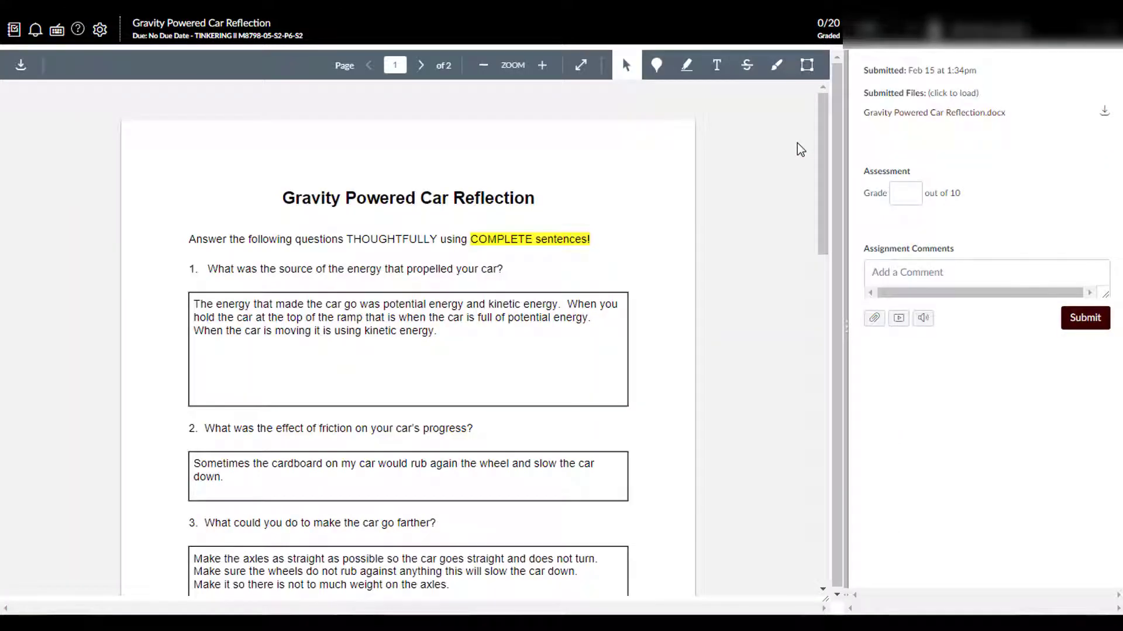
left_click(953, 114)
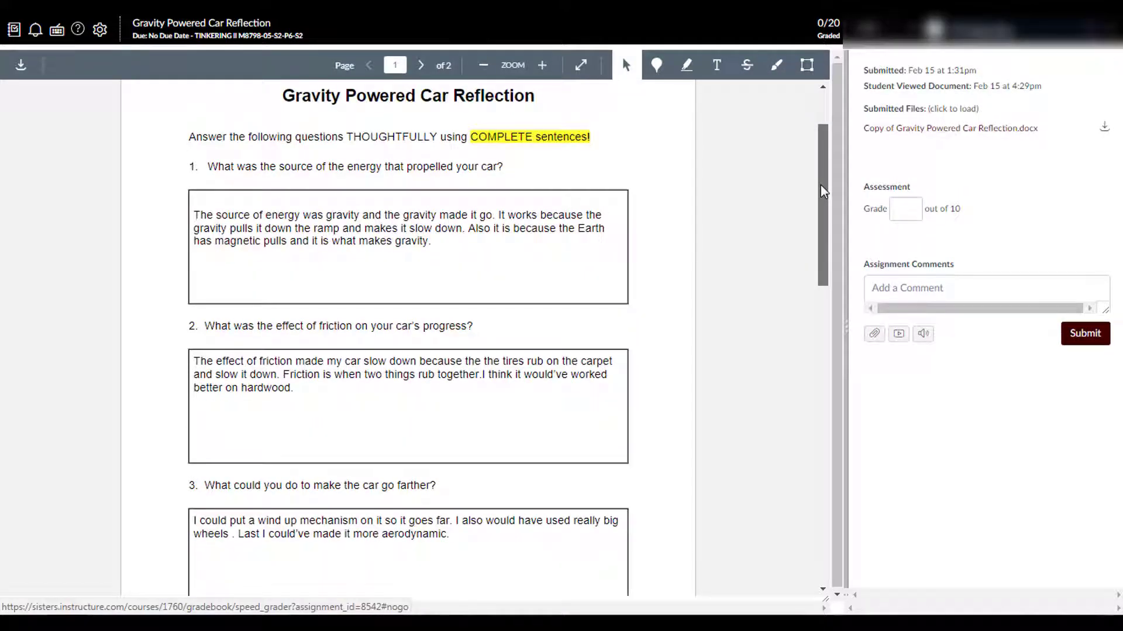
left_click_drag(820, 185, 820, 179)
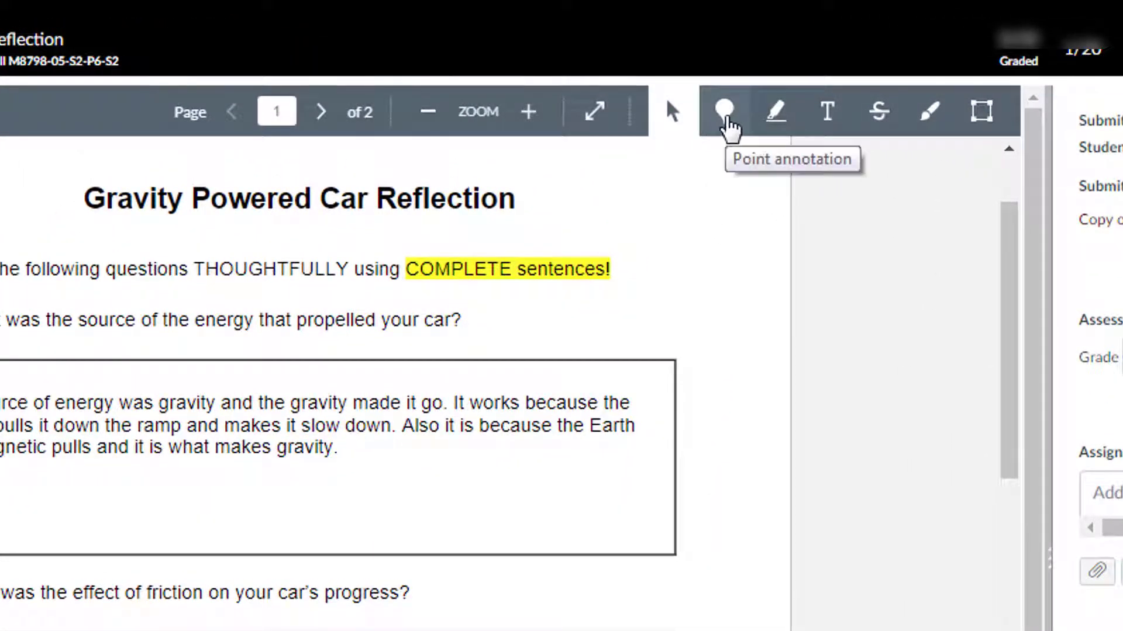
Add a point annotation at the word "source" in answer 1 with the comment "Choose a different word.".
left_click(726, 117)
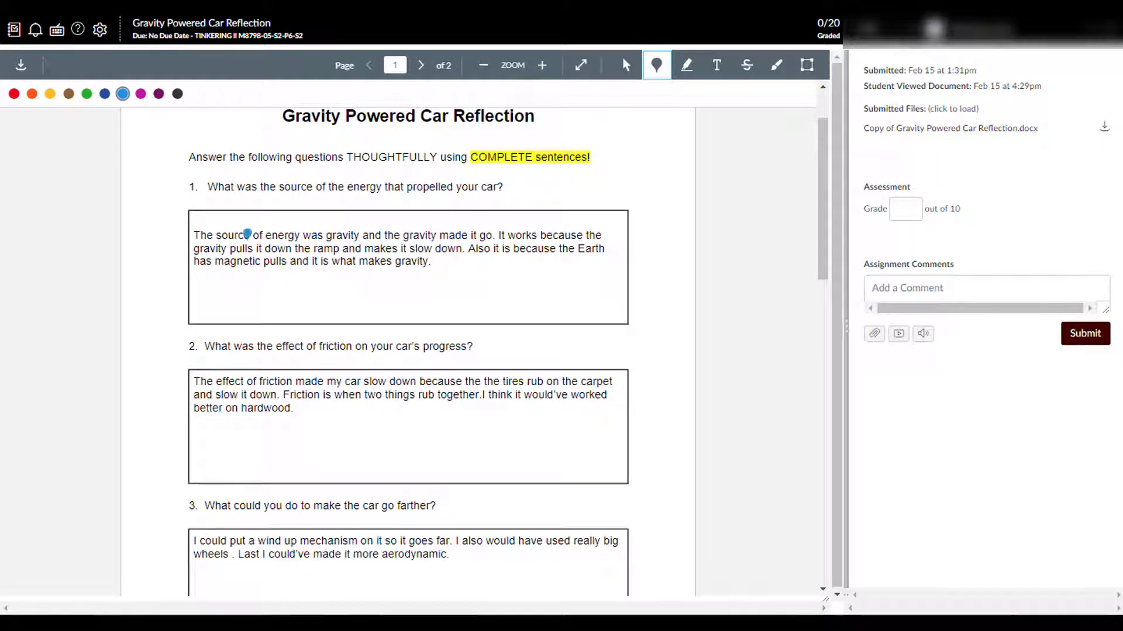
left_click(226, 228)
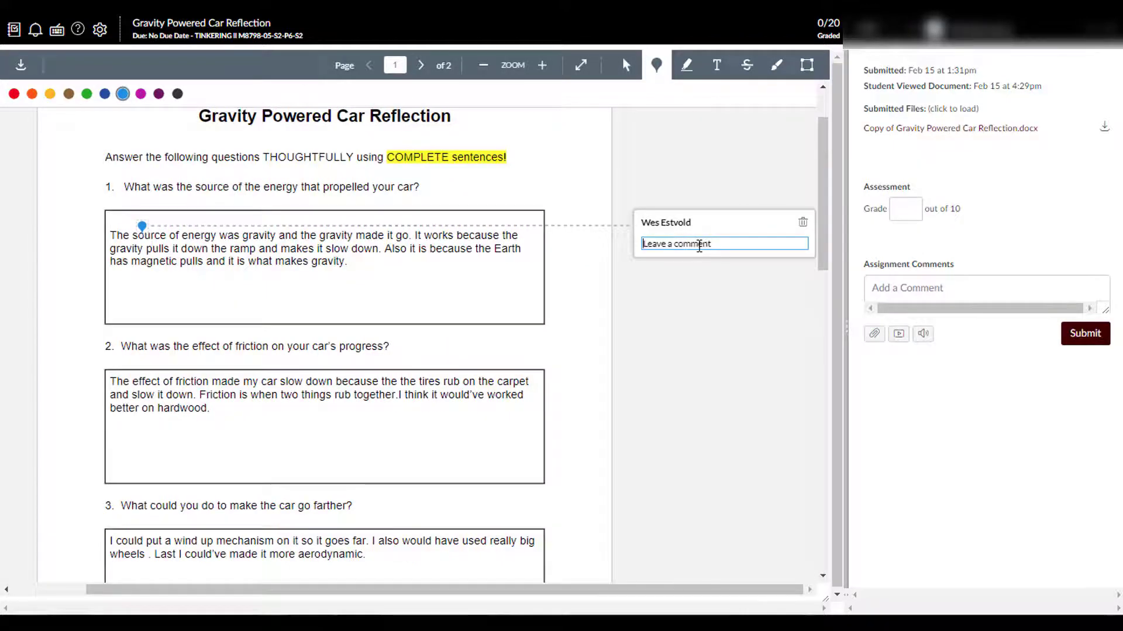
type("Chos")
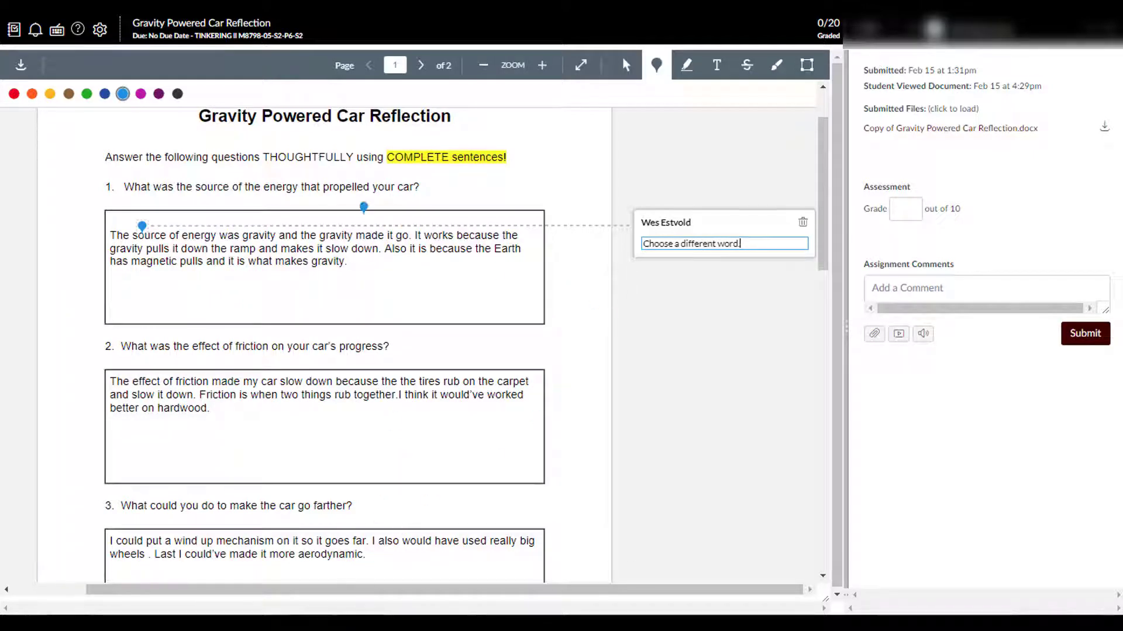
Highlight the sentence in answer 1 starting "Also it is because the Earth" and comment "Change this sentence.".
left_click(690, 69)
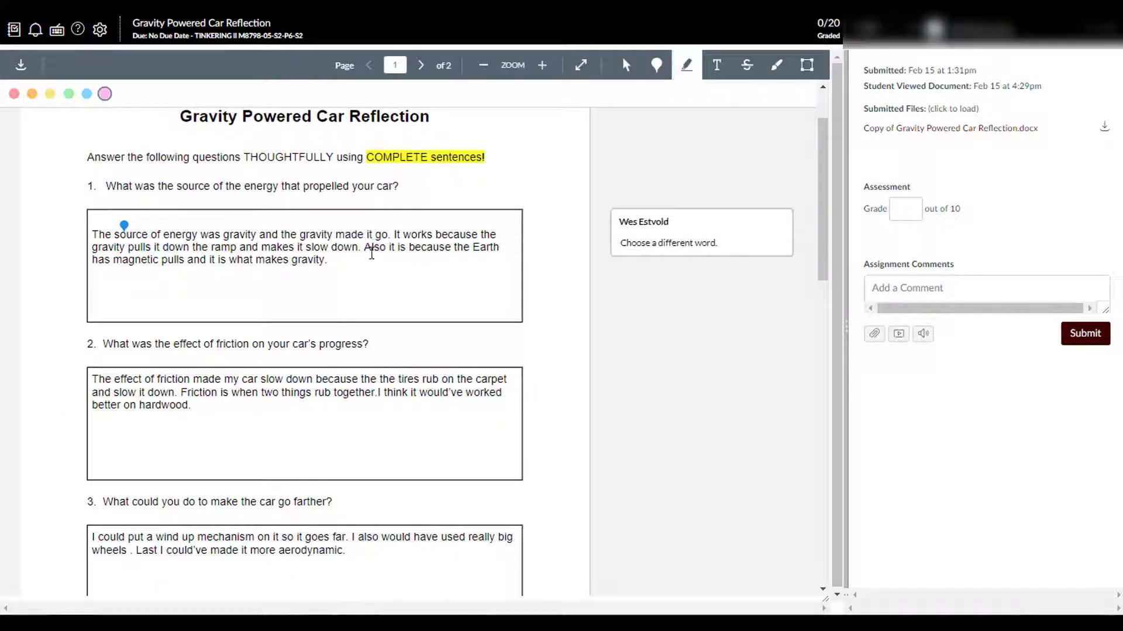
left_click_drag(364, 248, 382, 262)
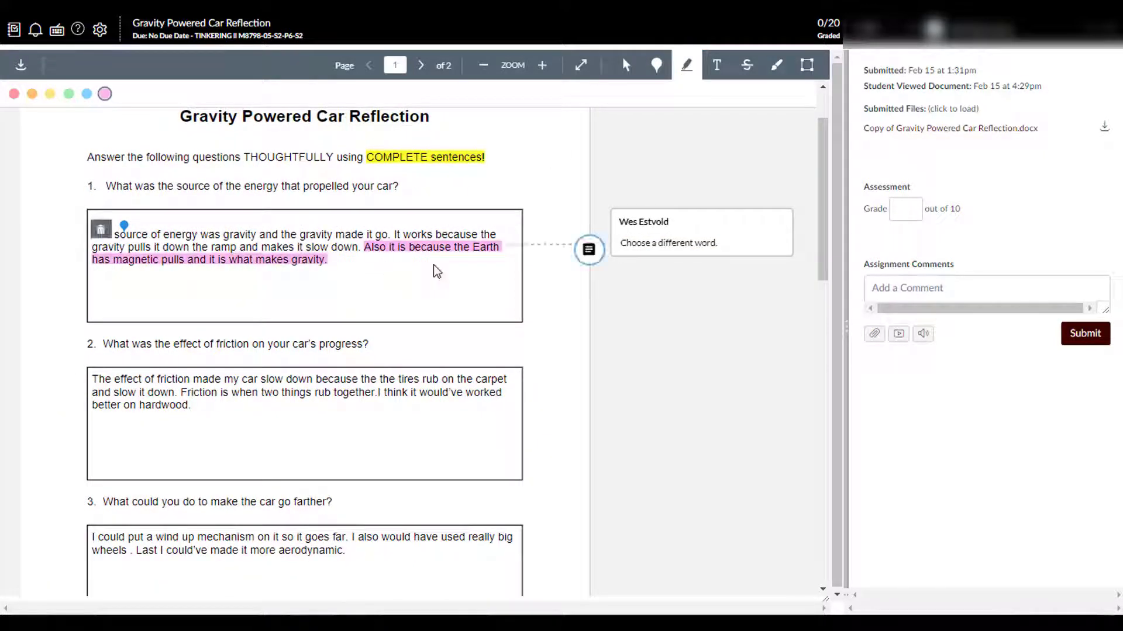
left_click(584, 256)
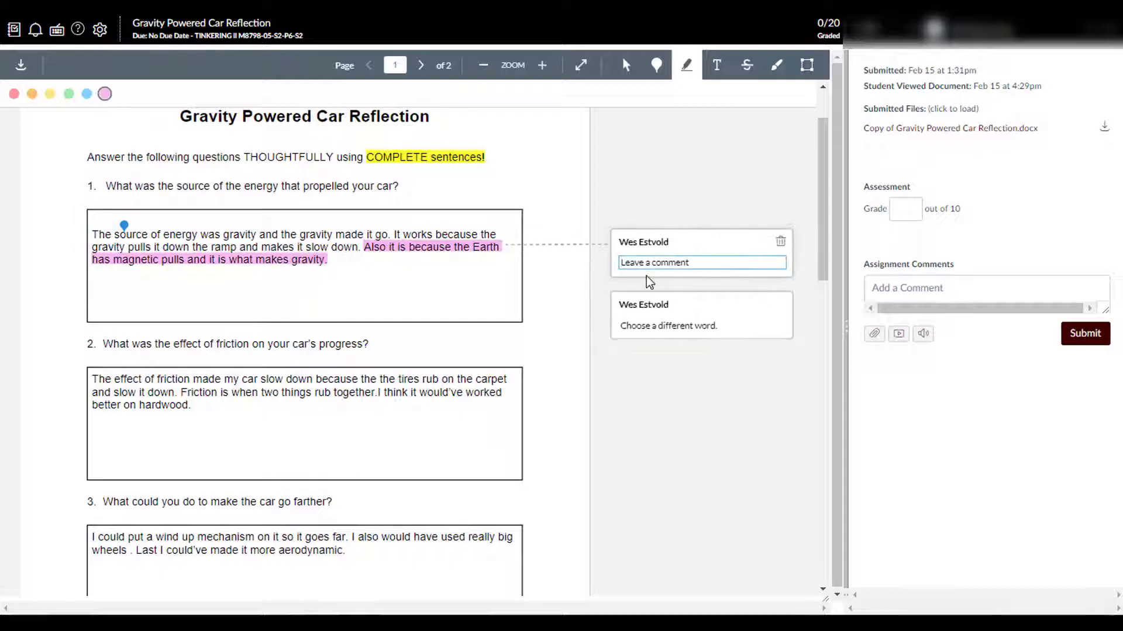
type("Change this sentence.")
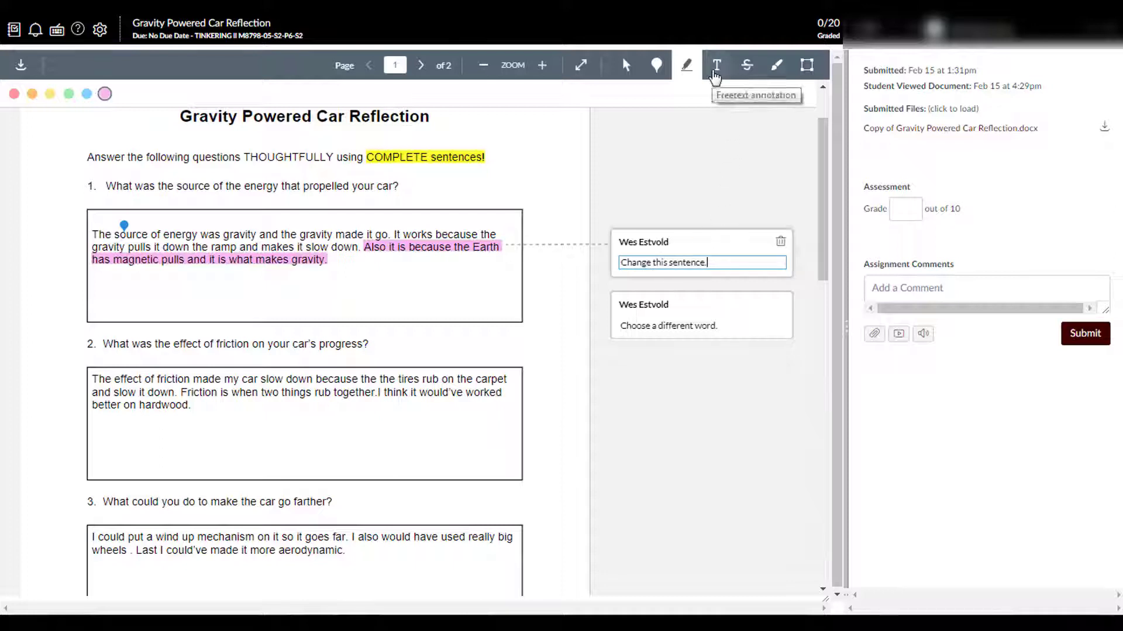
Add a free text annotation below answer 2 reading "What do you mean by this statement?".
left_click(713, 71)
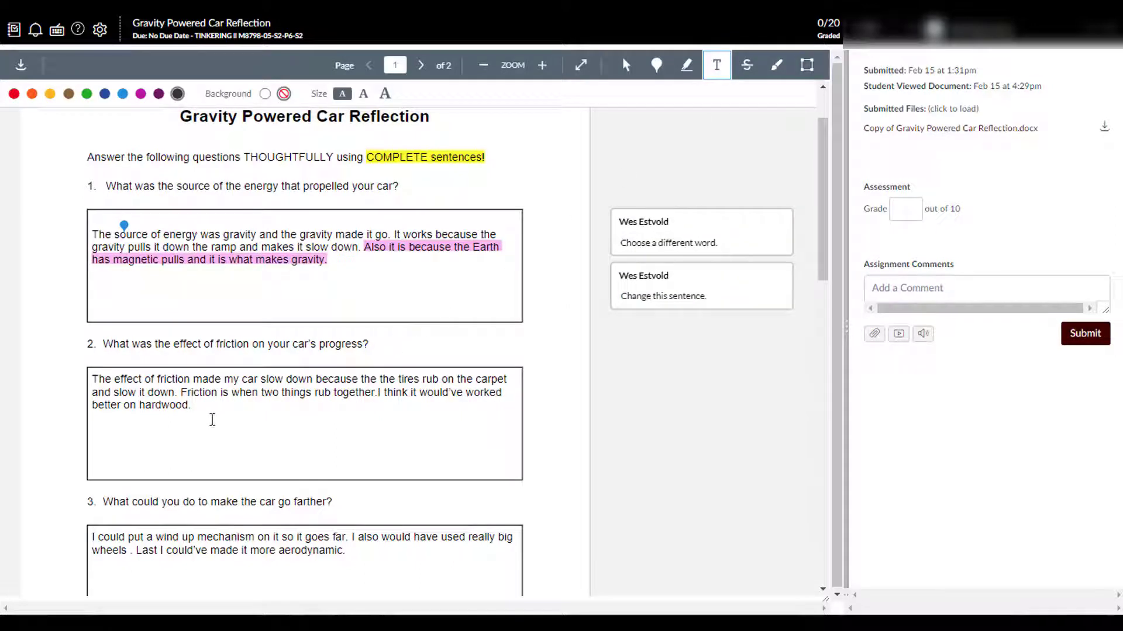
left_click(215, 418)
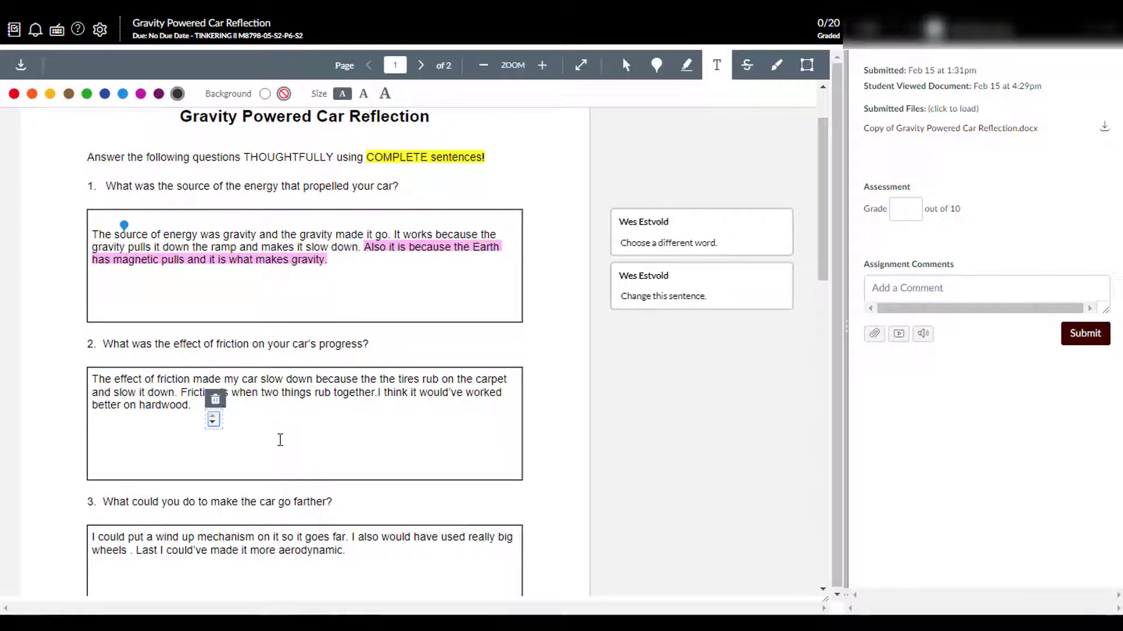
type("What do you")
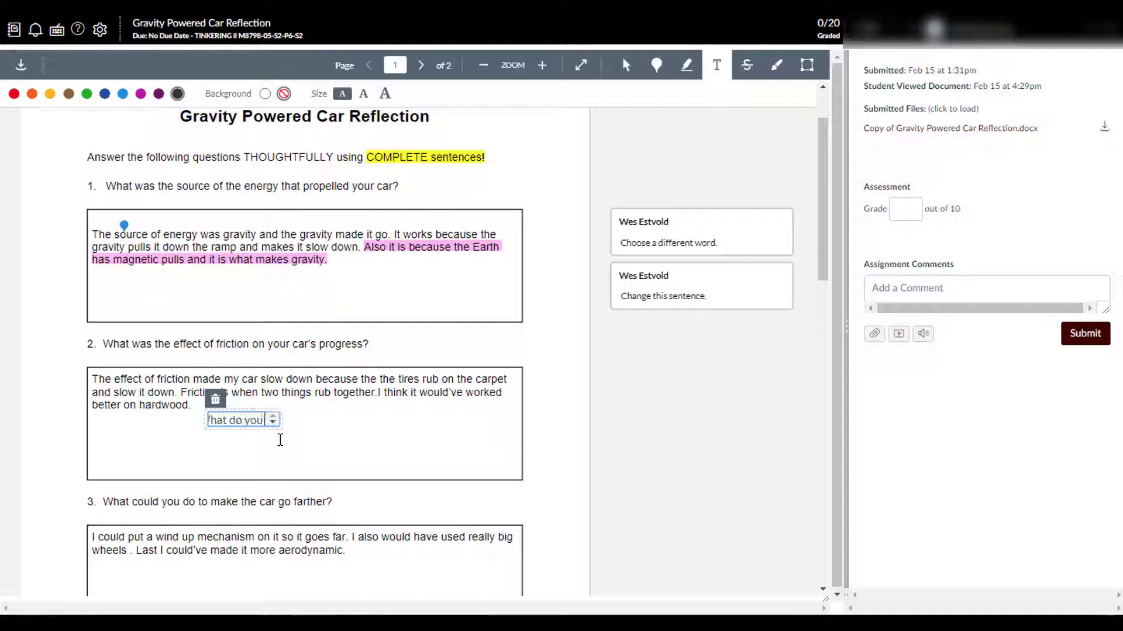
type(" mean by this s")
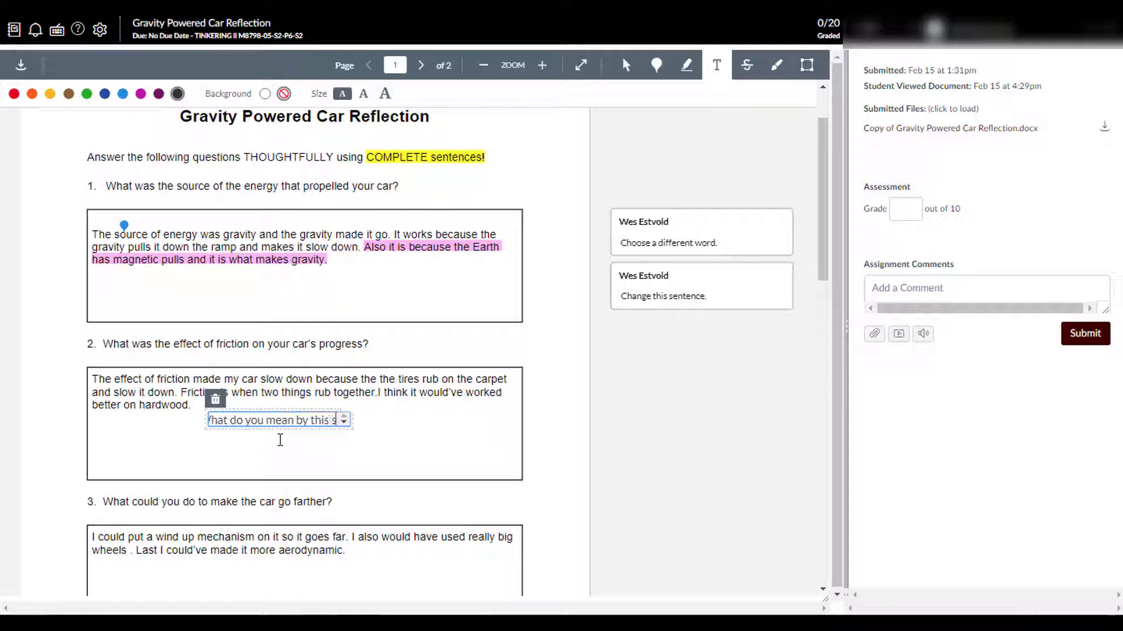
type("tatement?")
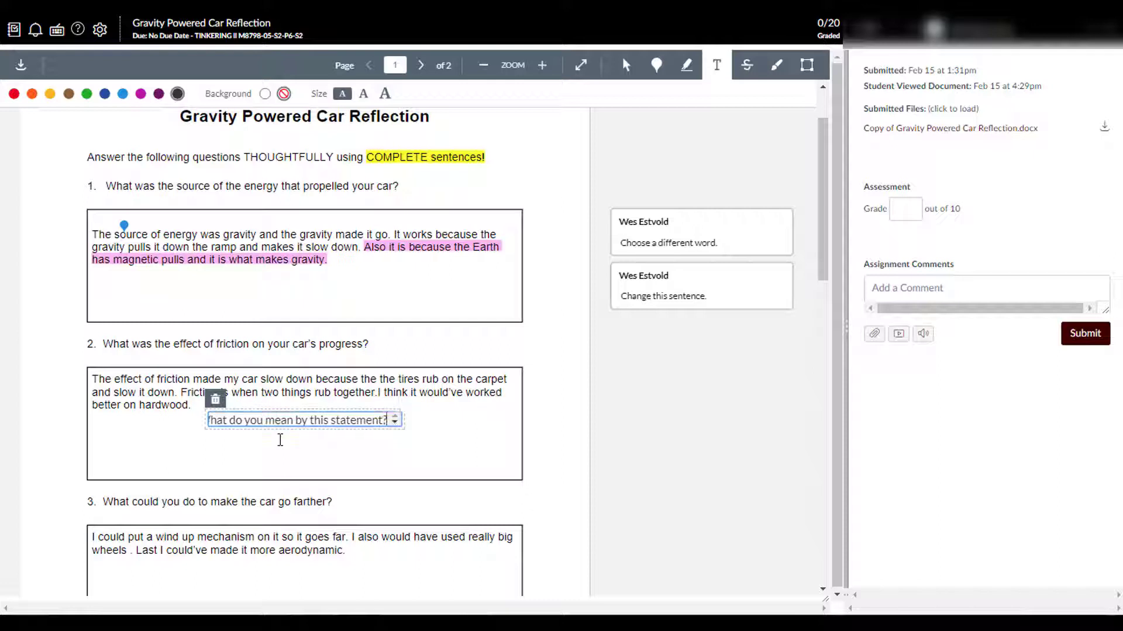
left_click(280, 440)
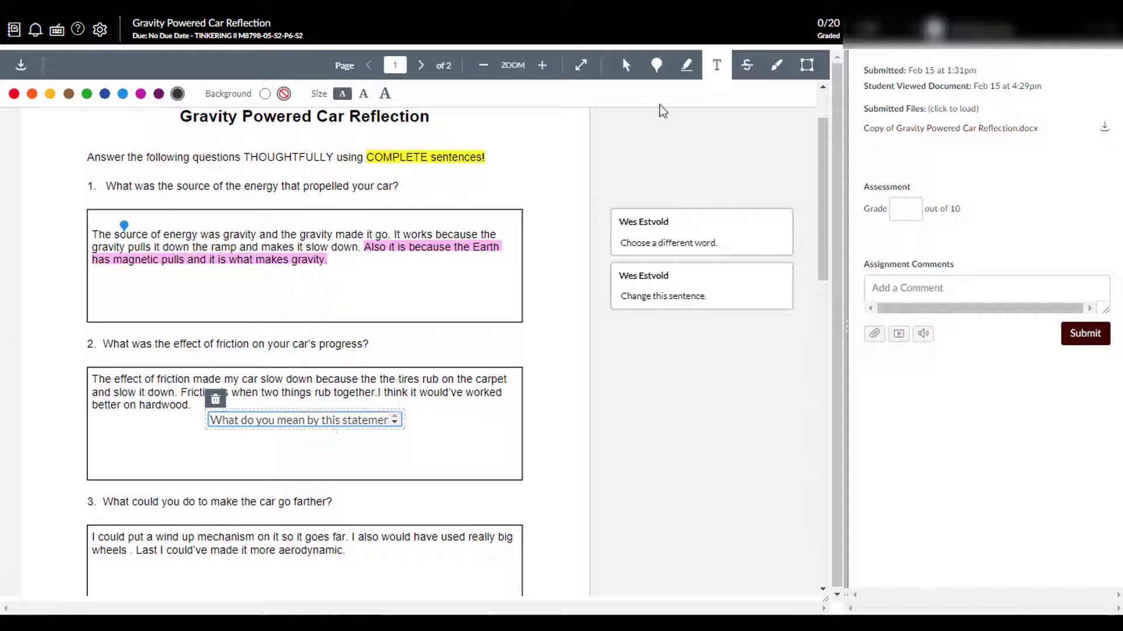
Strike out "Last I could've made it more aerodynamic." in answer 3 and comment "You don't need this statement.".
scroll(739, 106, "down", 1)
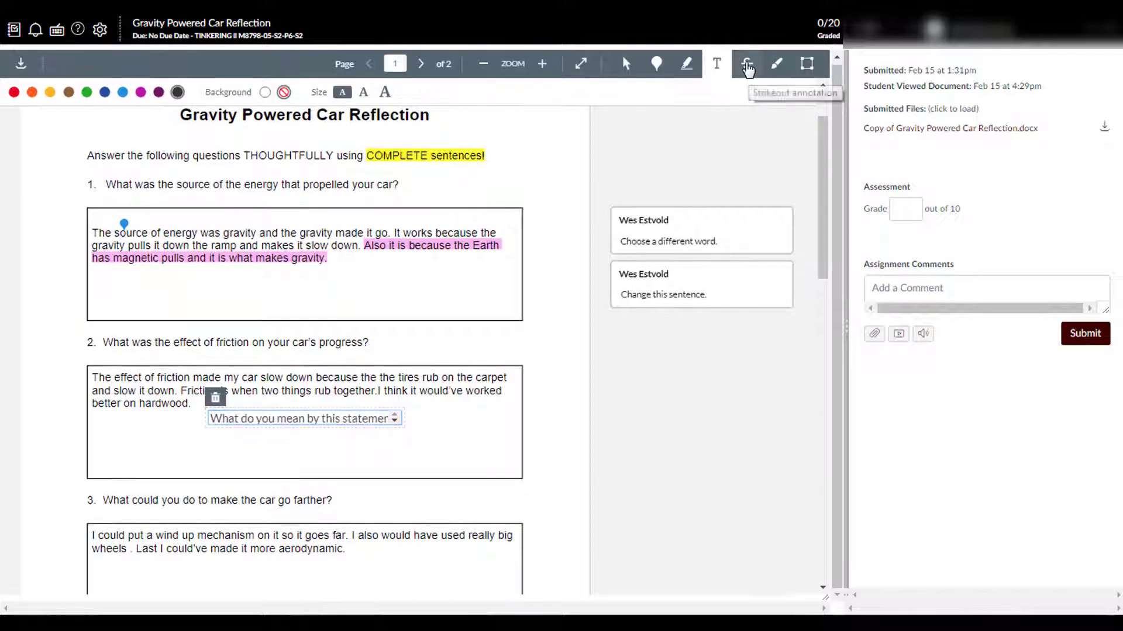
left_click(748, 69)
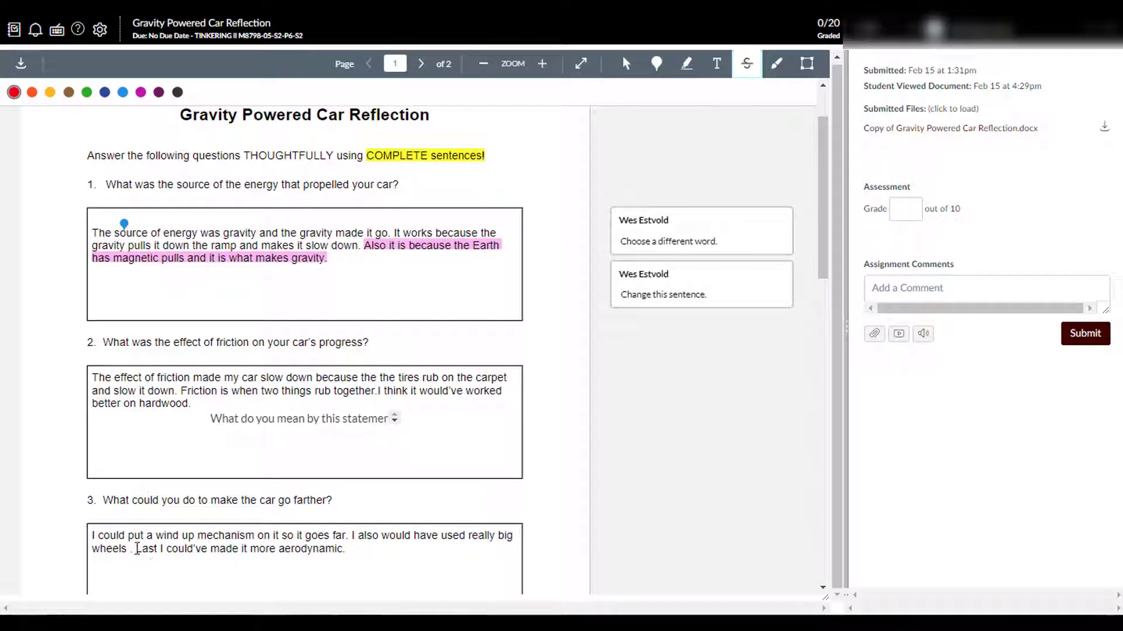
left_click_drag(138, 550, 358, 549)
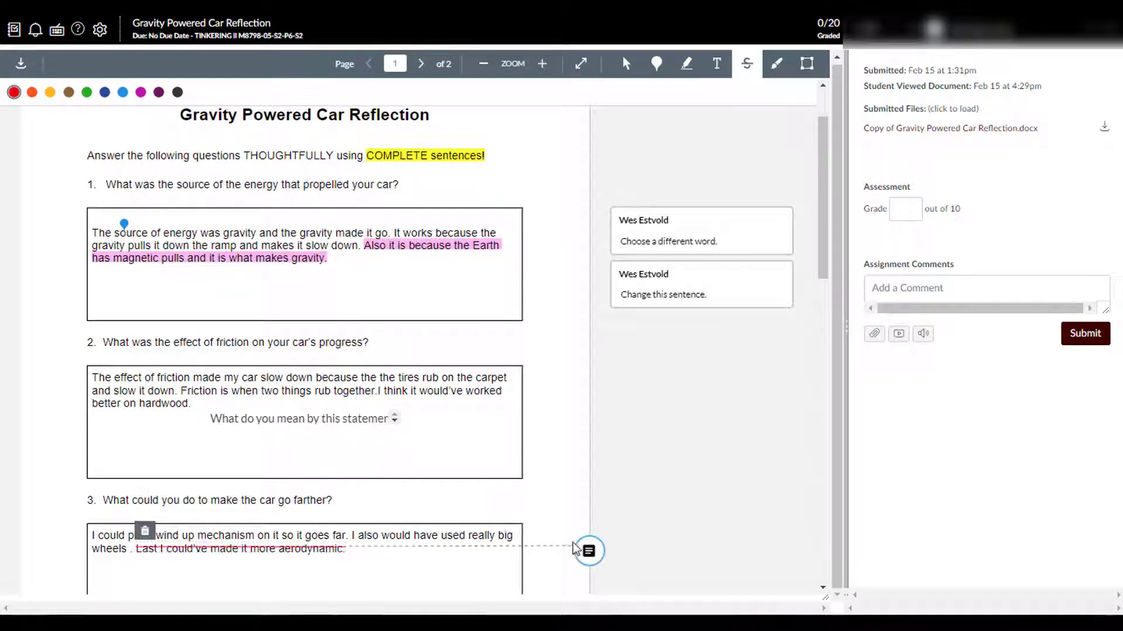
left_click(589, 551)
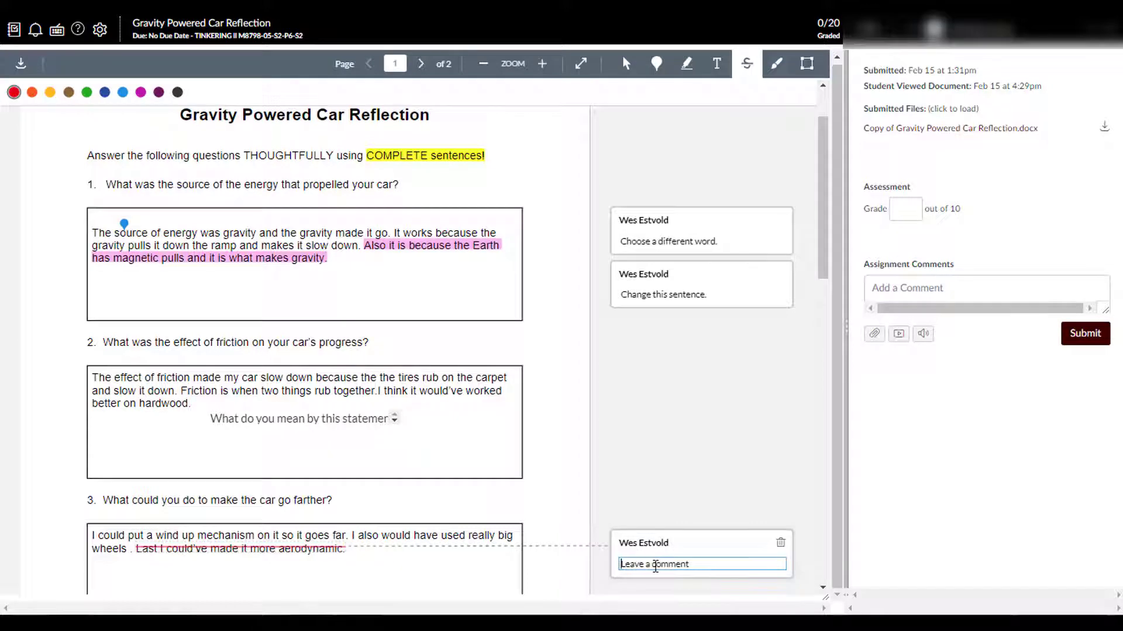
type("You don't need this statement.")
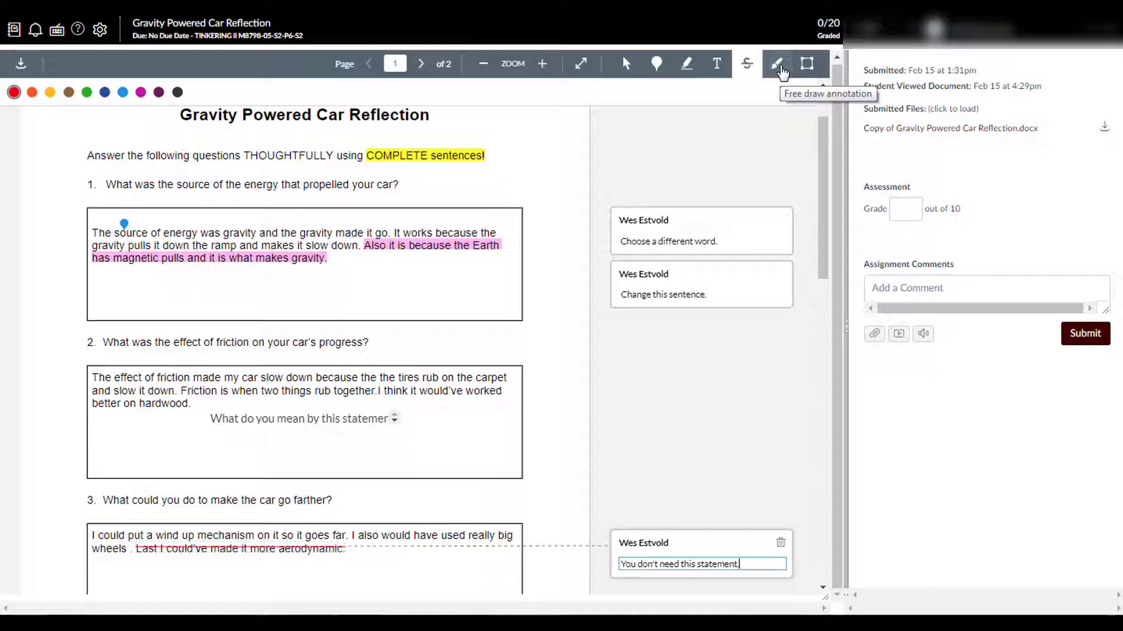
Draw a freehand circle around "car's progress?" in question 2 and handwrite "Wow!" beside it.
left_click(778, 66)
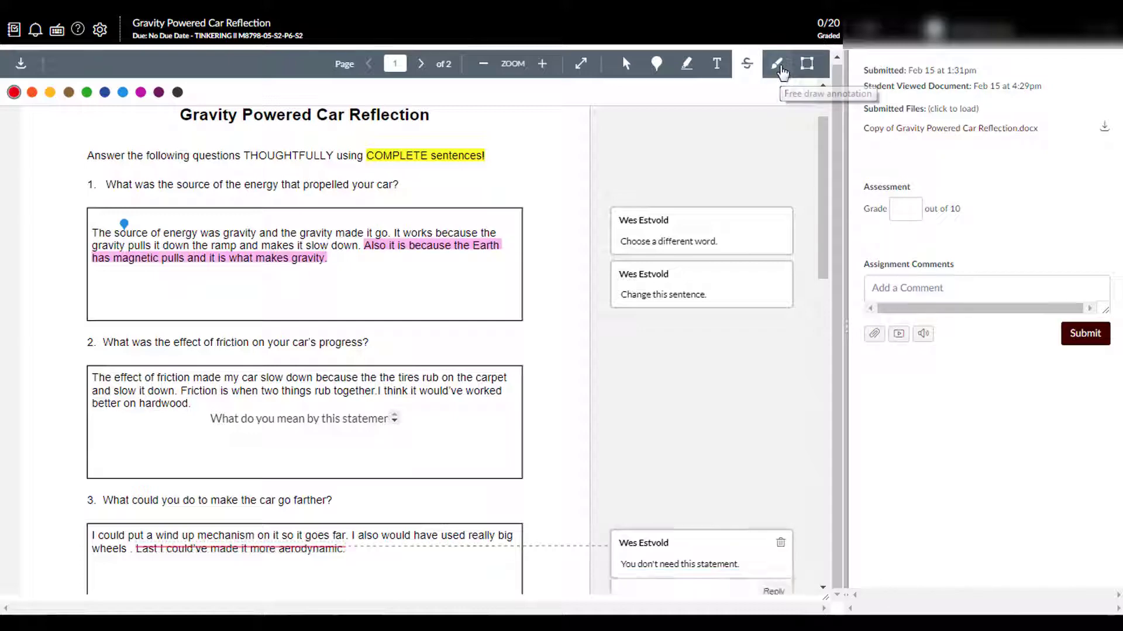
mouse_move(363, 333)
left_mouse_down()
mouse_move(369, 358)
mouse_move(358, 325)
left_mouse_up()
mouse_move(425, 354)
left_mouse_down()
mouse_move(450, 329)
mouse_move(545, 322)
left_mouse_up()
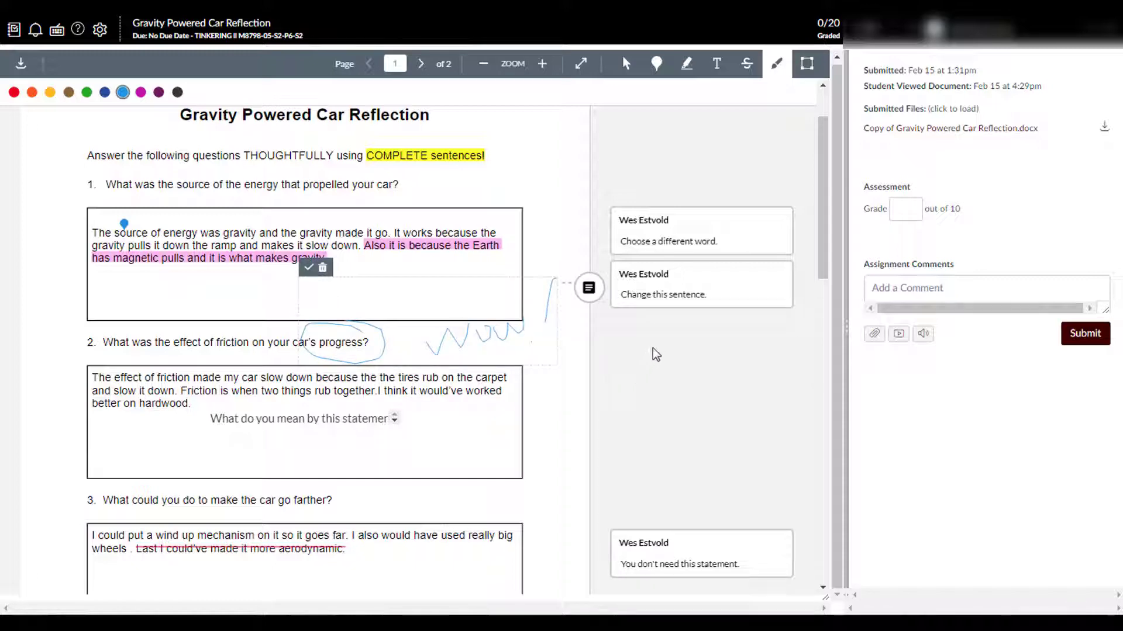
Grade the annotated reflection 8 out of 10 and reopen Gravity Powered Car Reflection grading from the dashboard's To Do list.
scroll(821, 244, "down", 2)
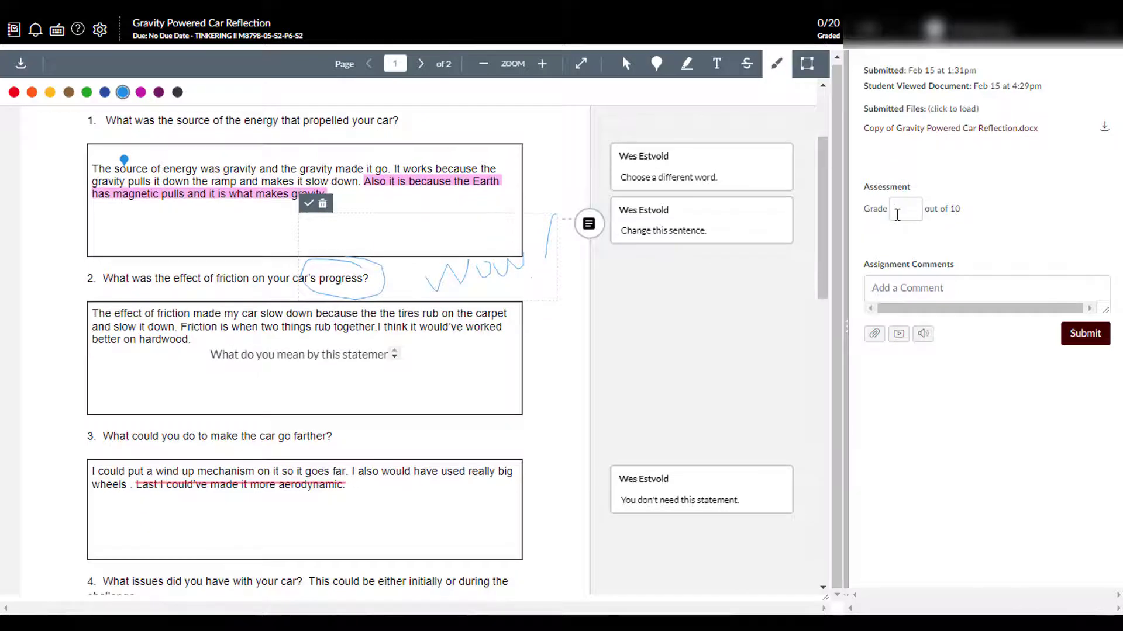
left_click(906, 212)
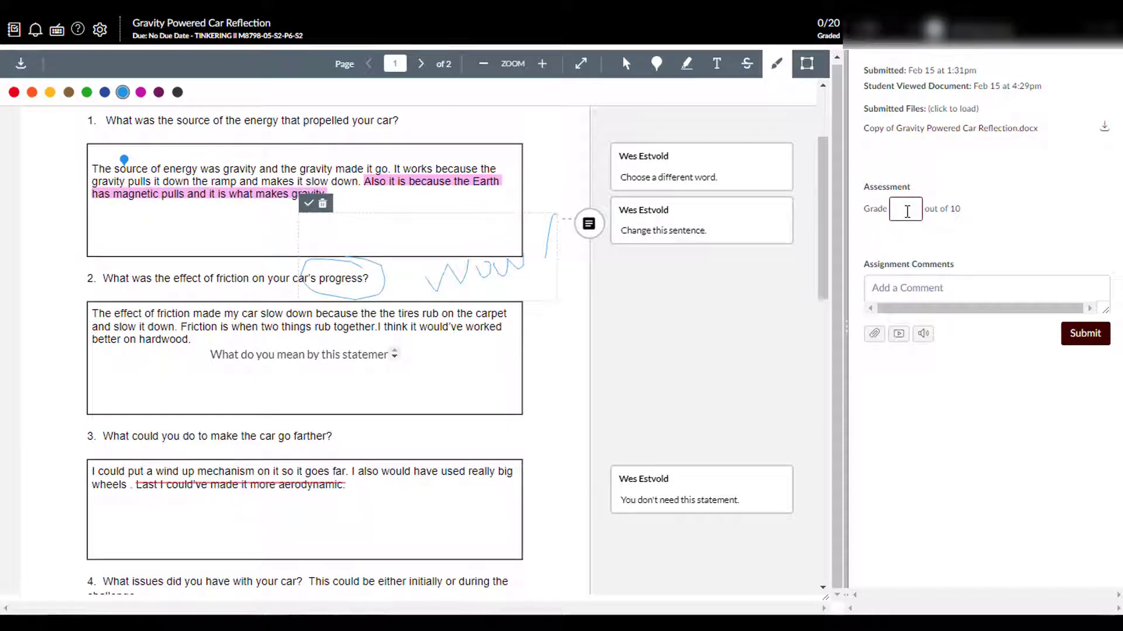
left_click(1019, 211)
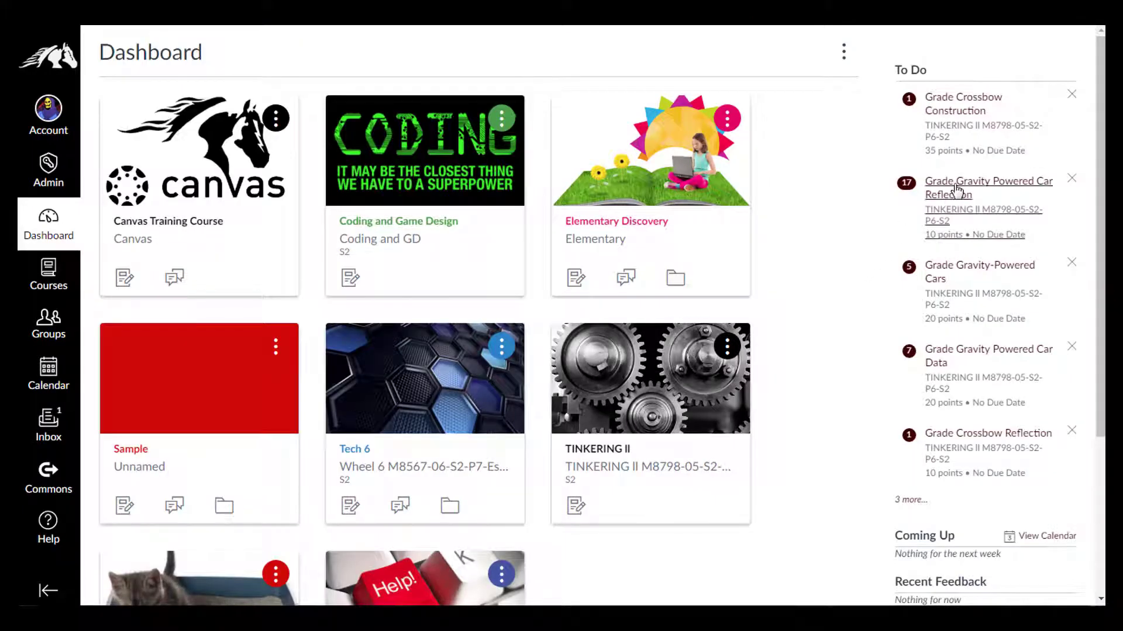
left_click(955, 188)
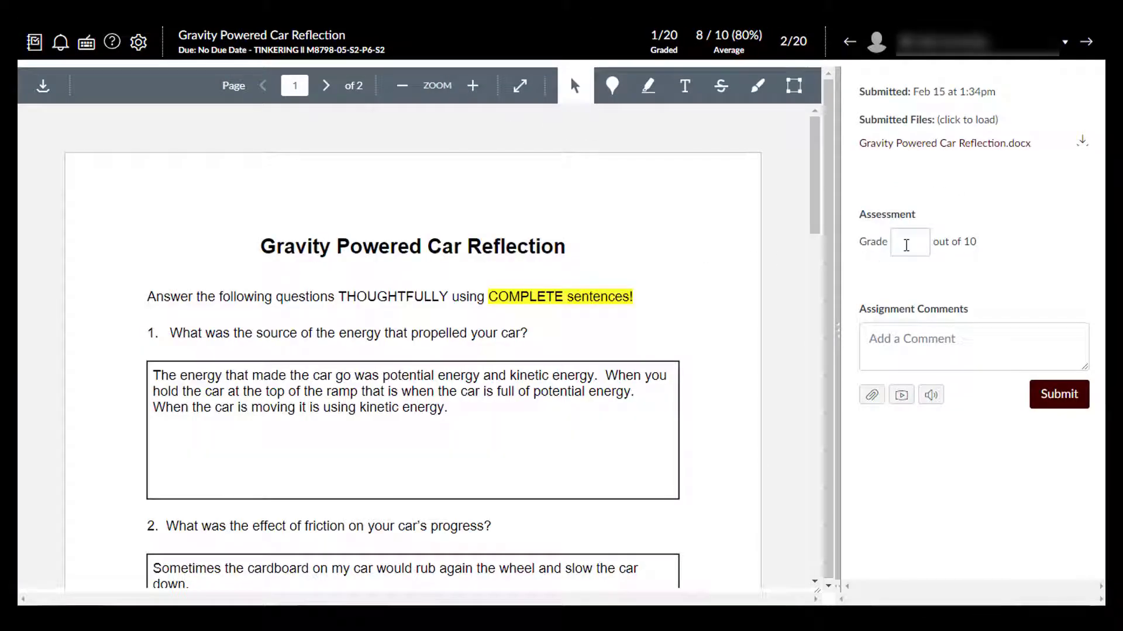
Grade the second student's Gravity Powered Car Reflection submission 10 out of 10.
left_click(905, 245)
type("10")
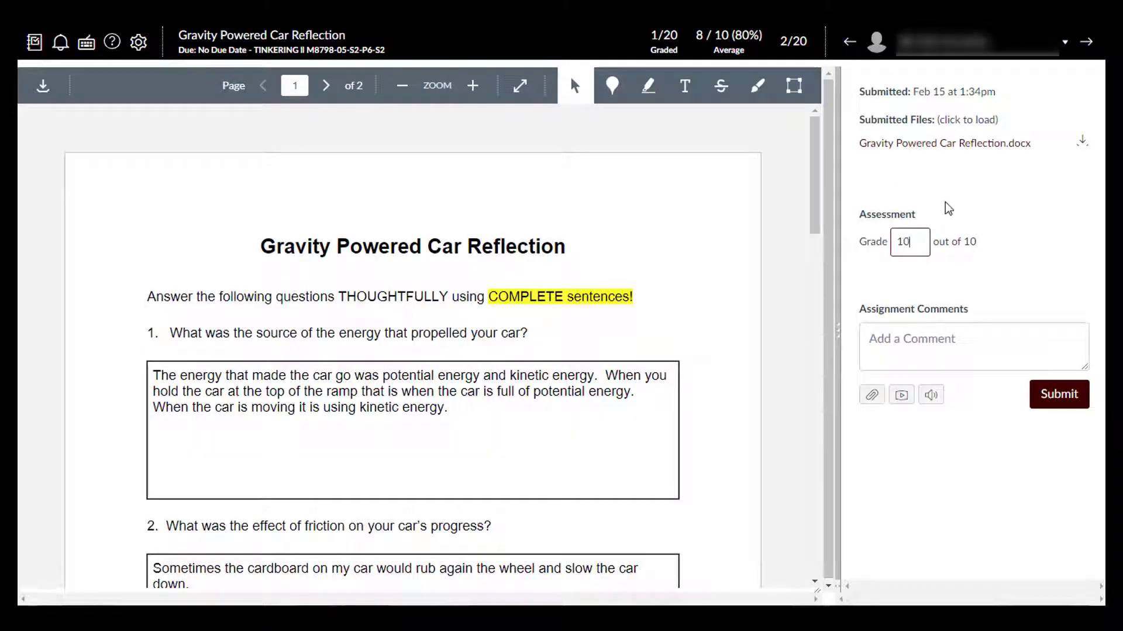
left_click(945, 203)
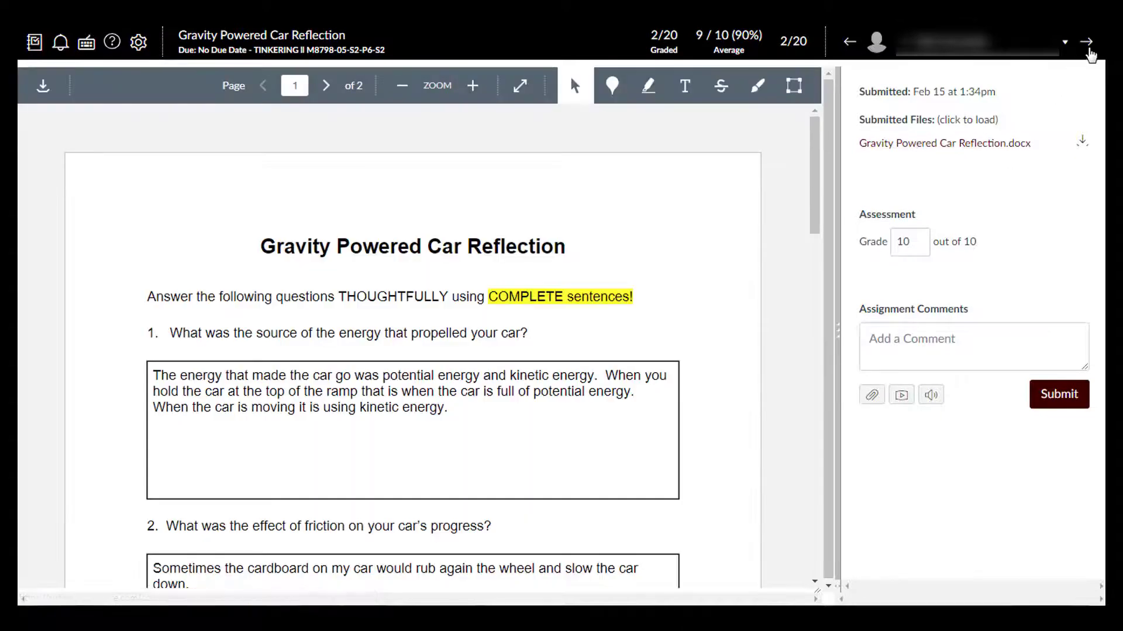
Advance to the third student's Feb 14 at 1:35pm resubmission and replace its grade with 10 out of 10.
left_click(1082, 45)
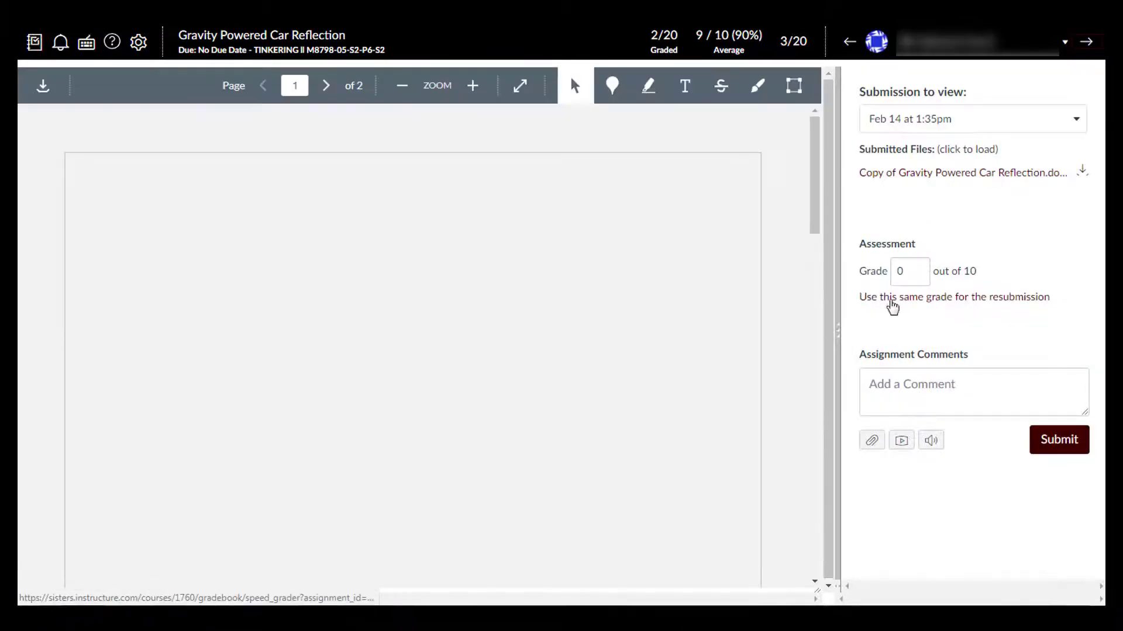
left_click(909, 270)
type("10")
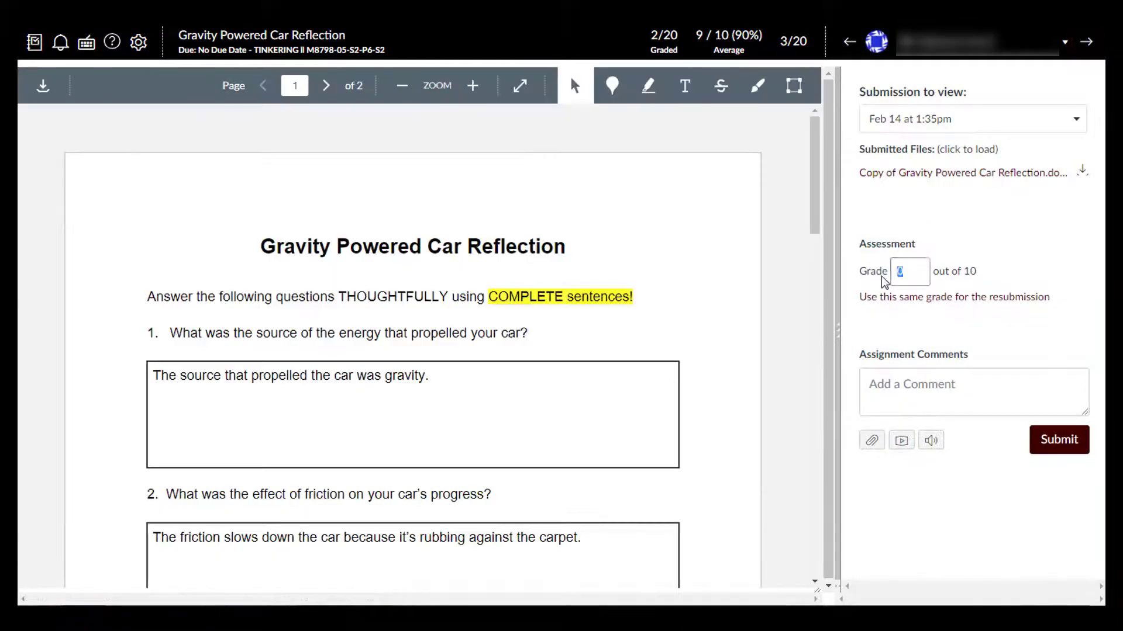
left_click(970, 225)
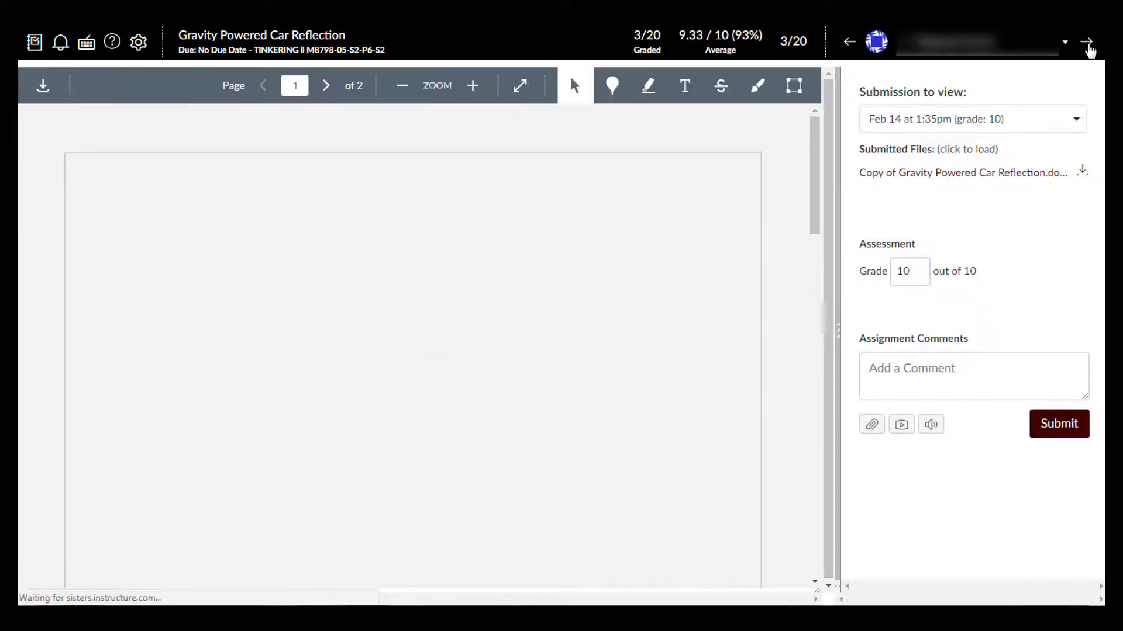
Advance to the fourth student, grade the reflection 10 out of 10, and check the student list for grading status.
left_click(1086, 43)
left_click(909, 241)
type("10")
left_click(966, 217)
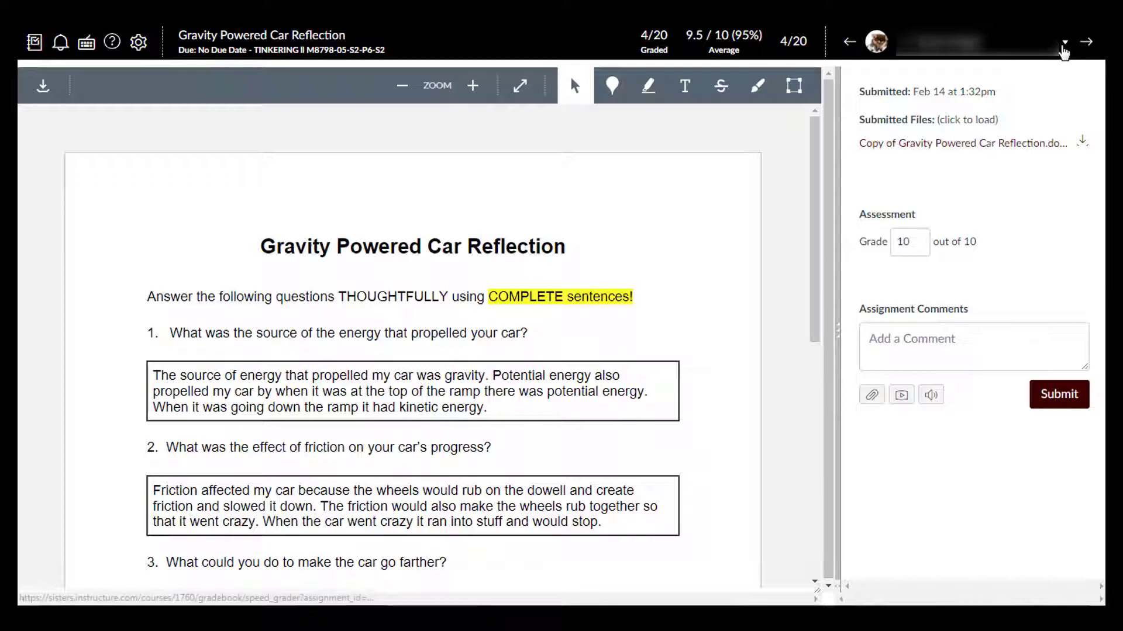
left_click(1066, 46)
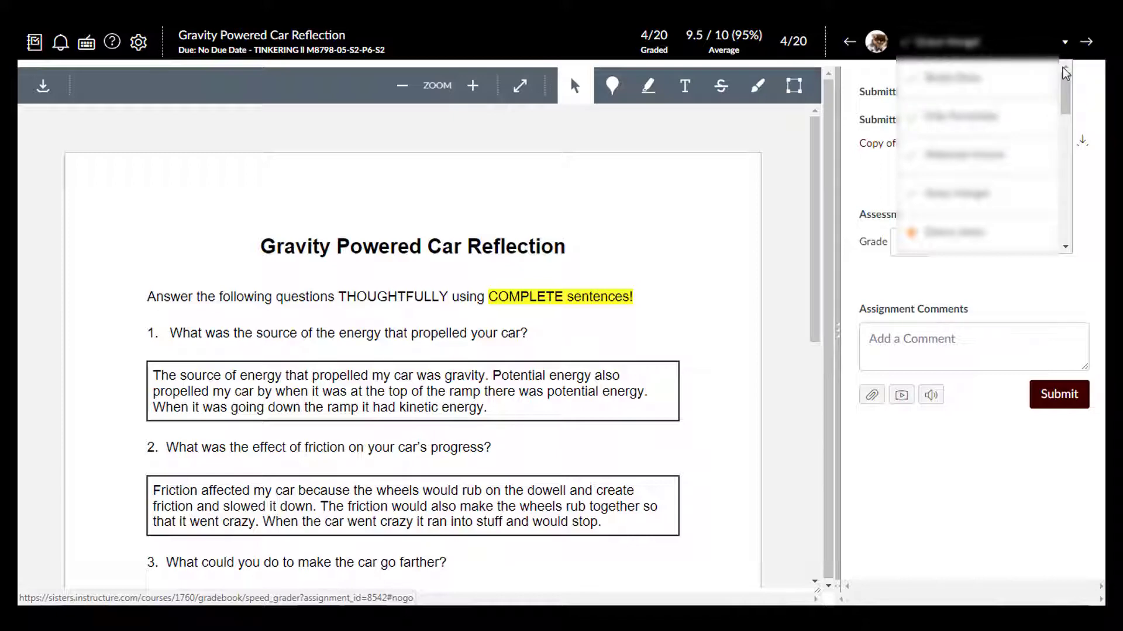
left_click(1066, 50)
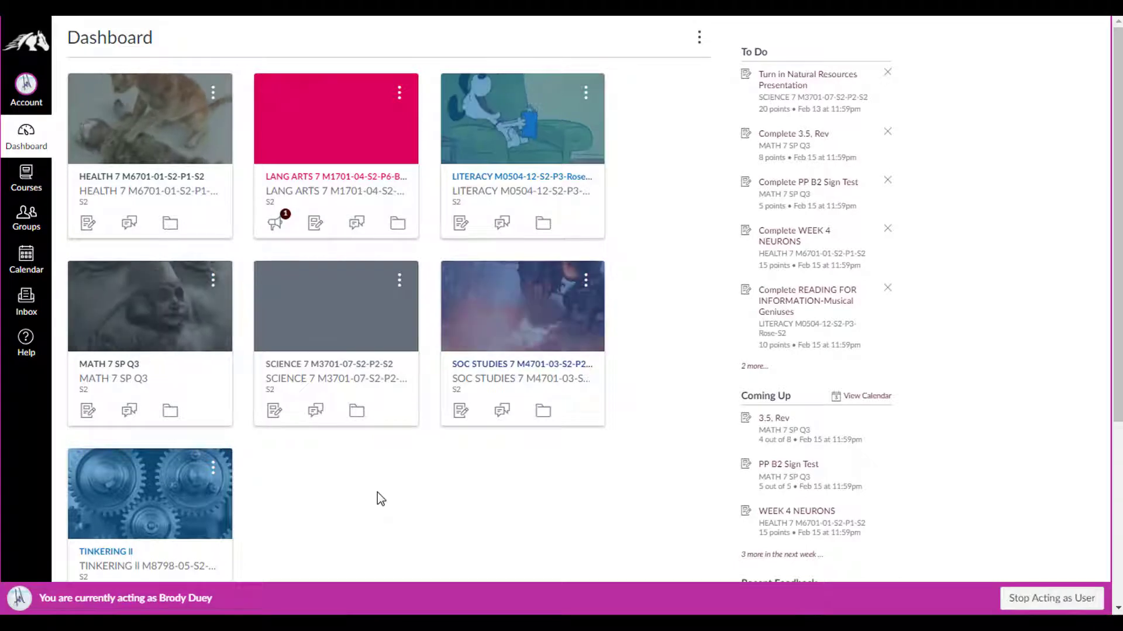
As the student, open the TINKERING II course grades and review the Crossbow Construction rubric assessment, closing the rubric when done.
left_click(106, 553)
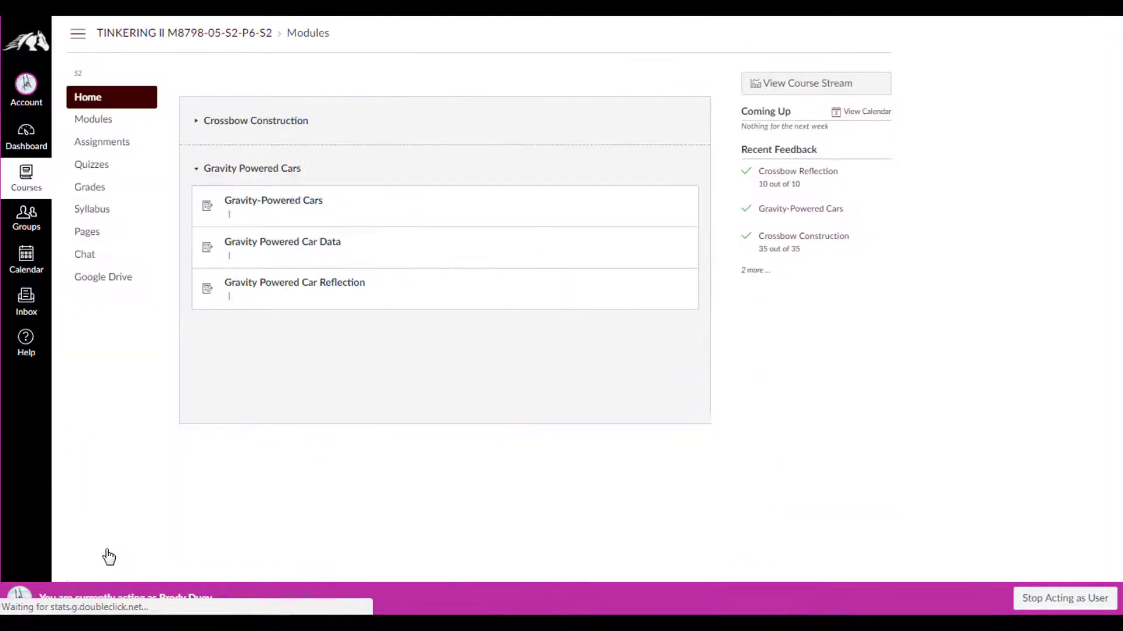
left_click(96, 195)
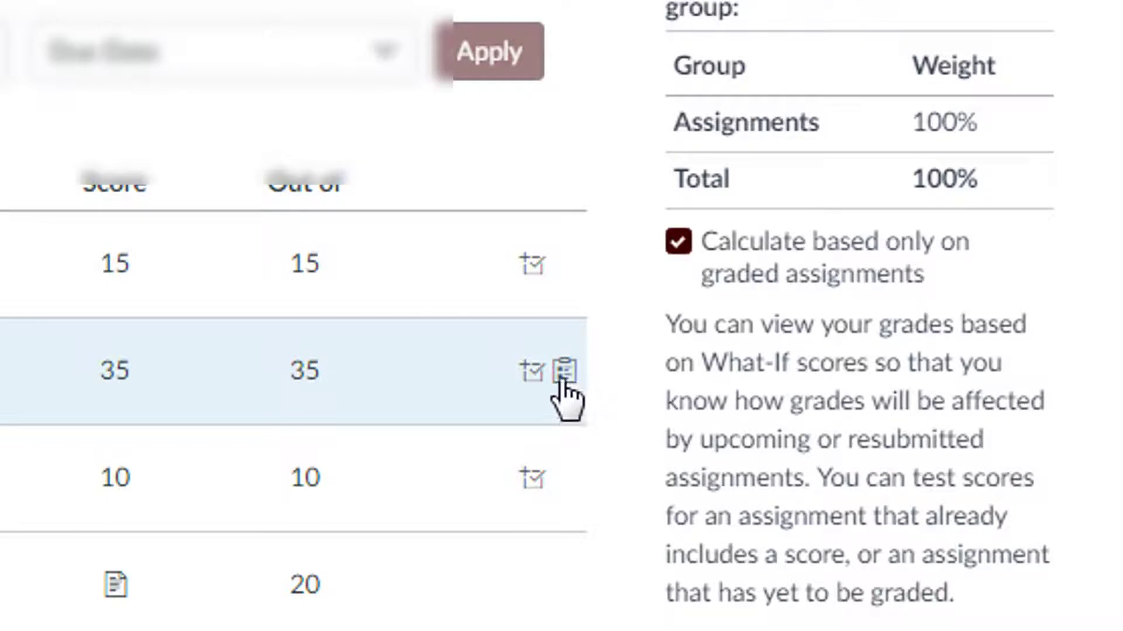
left_click(564, 370)
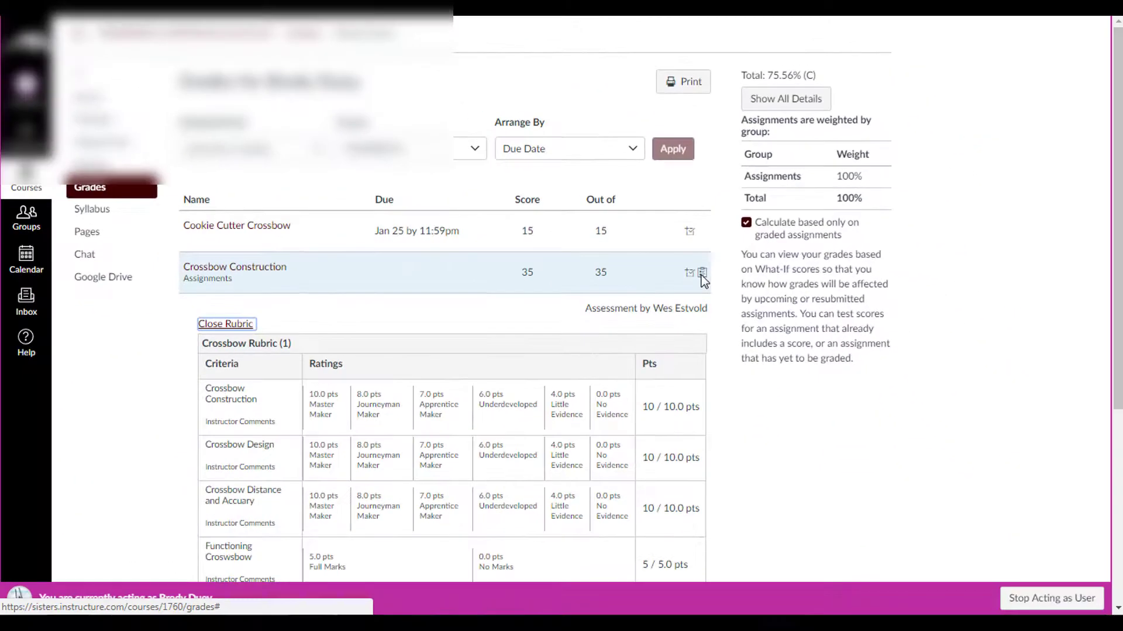
scroll(699, 298, "down", 3)
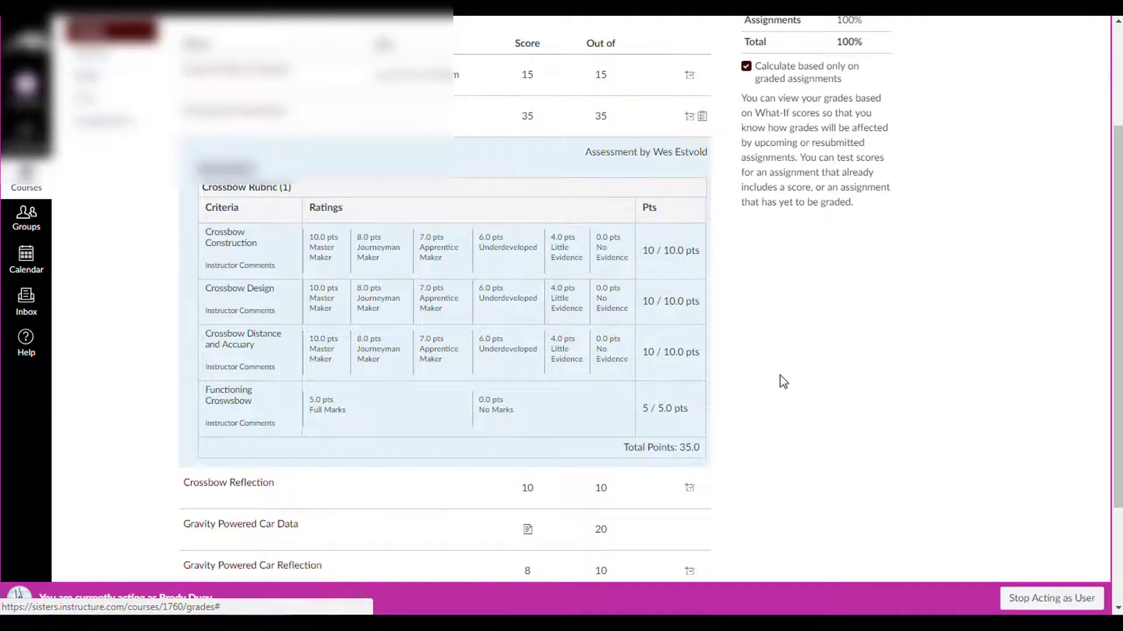
scroll(792, 324, "up", 3)
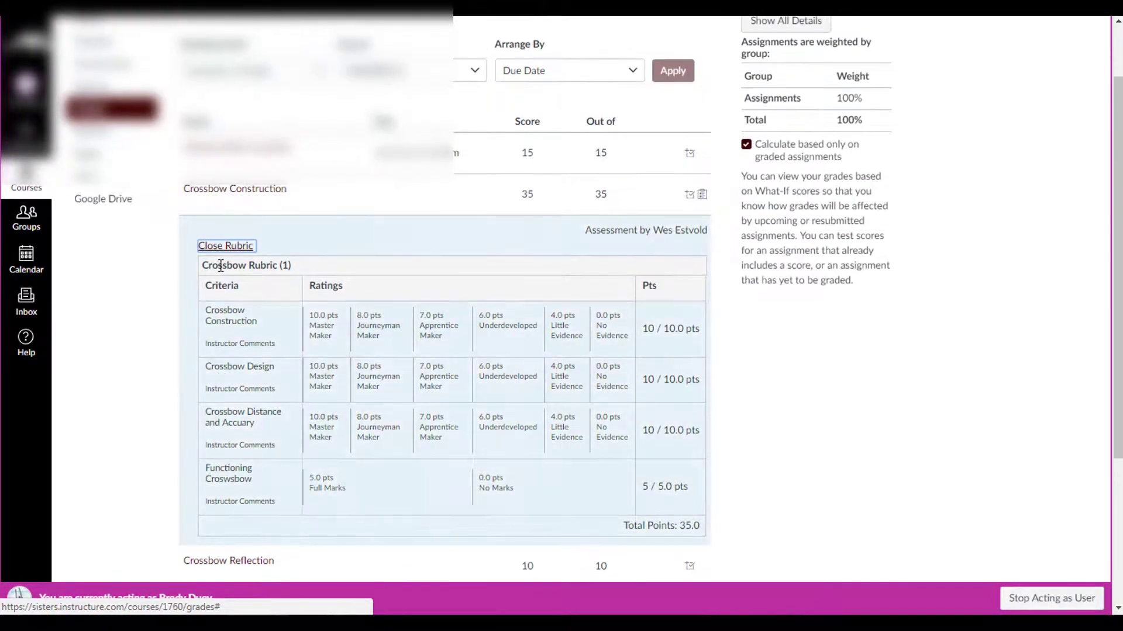
left_click(223, 245)
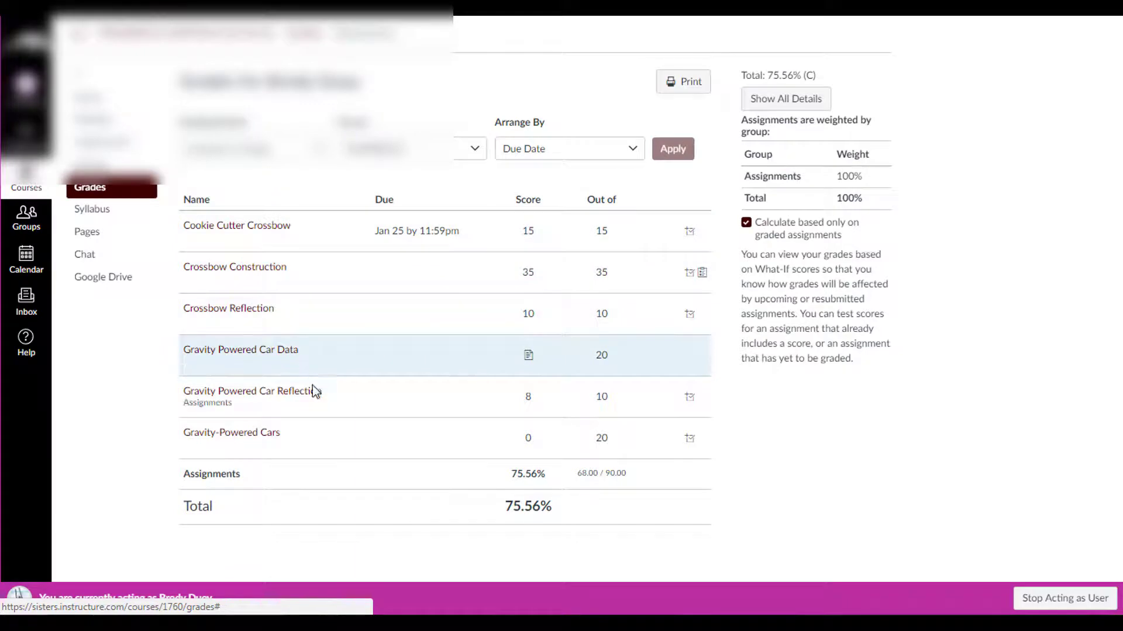
Open the student's Gravity Powered Car Reflection submission details and view the annotated feedback in full screen.
left_click(280, 393)
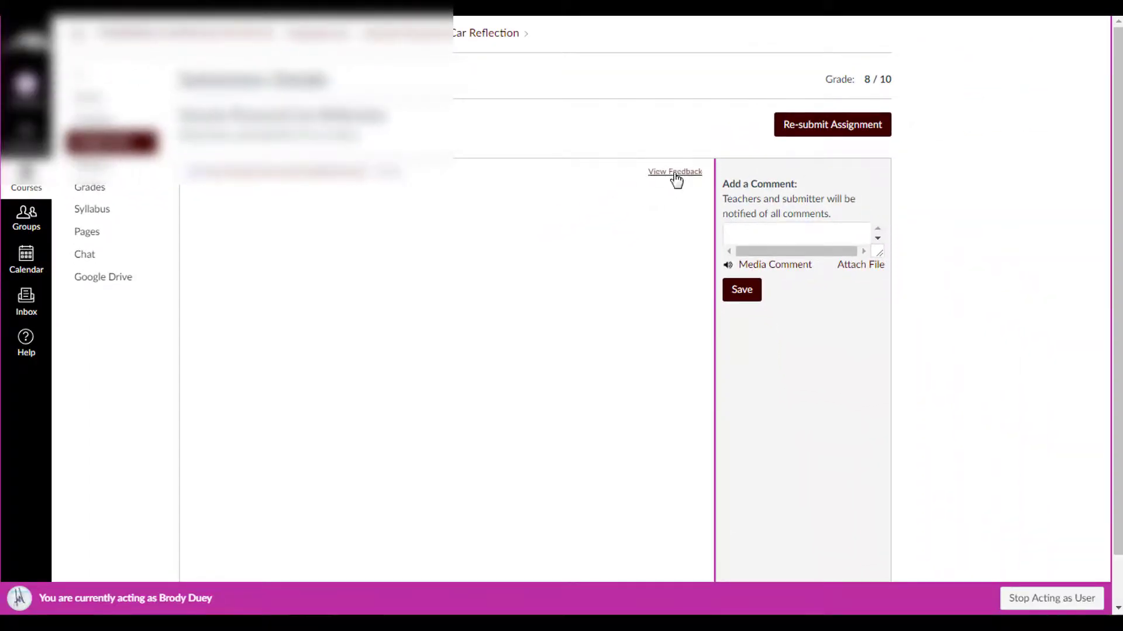
left_click(673, 172)
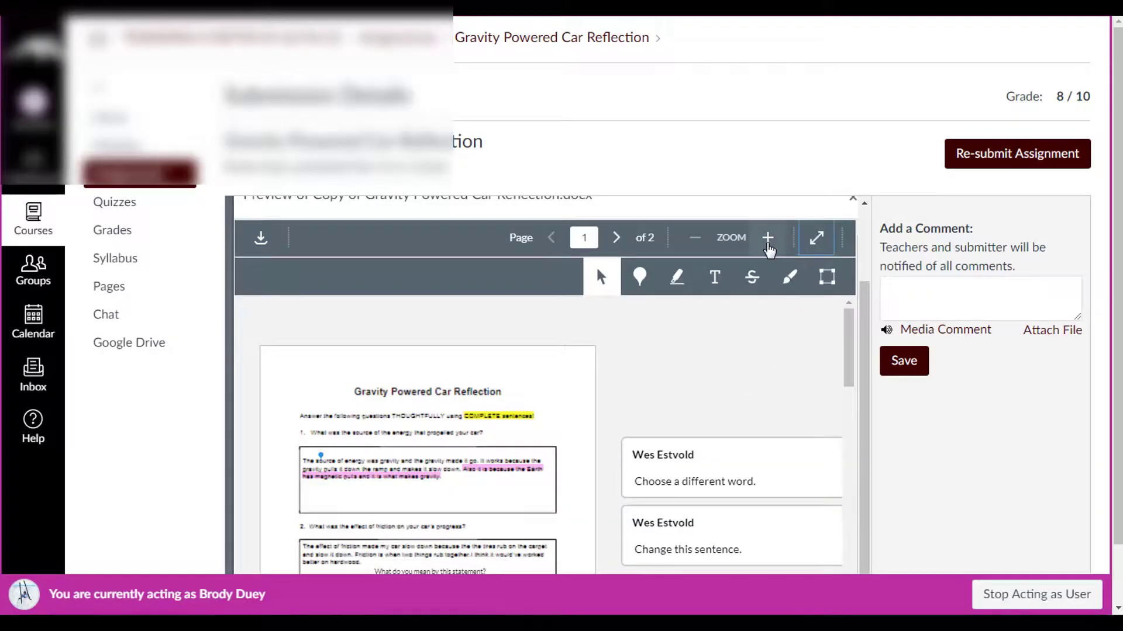
left_click(816, 237)
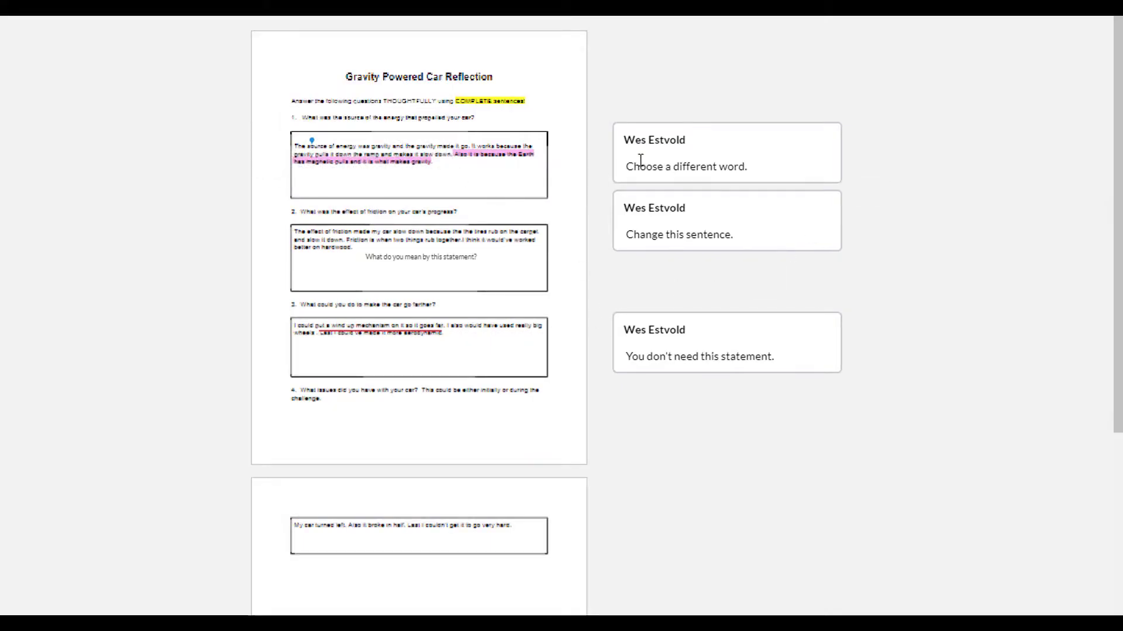